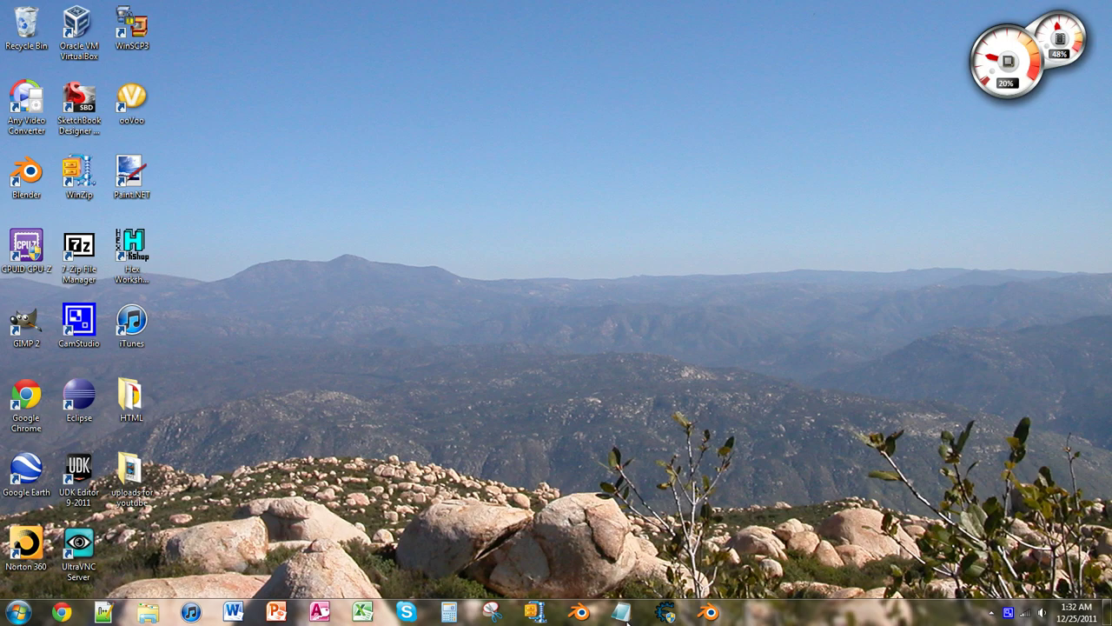
Launch Blender, close the splash screen and open christmas_tree_tutorial.blend from Open Recent
left_click(706, 613)
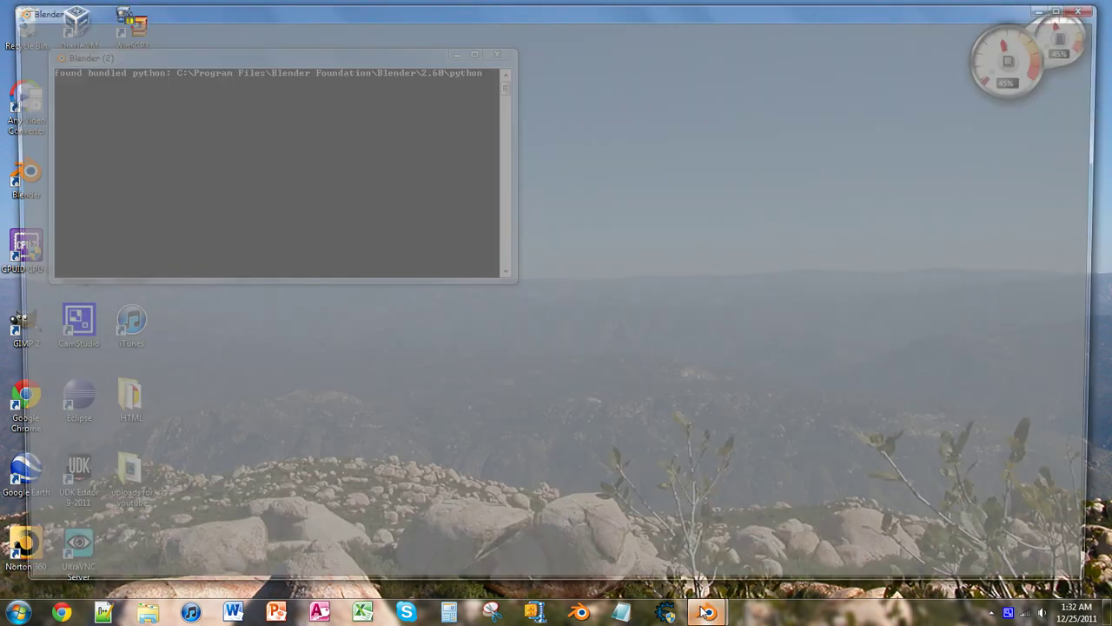
left_click(799, 364)
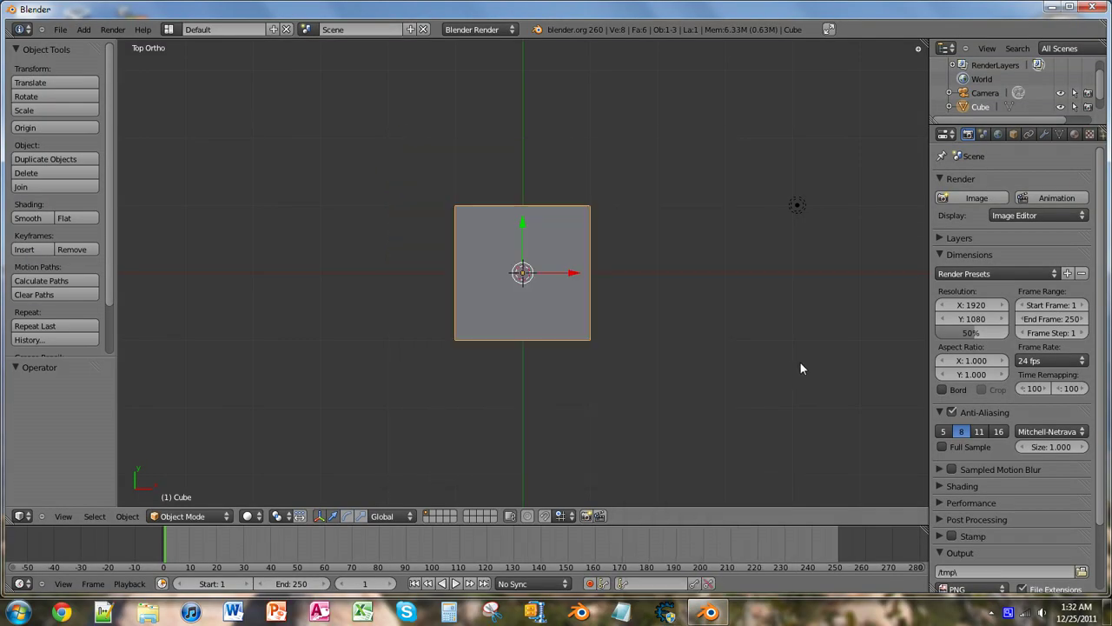
left_click(61, 33)
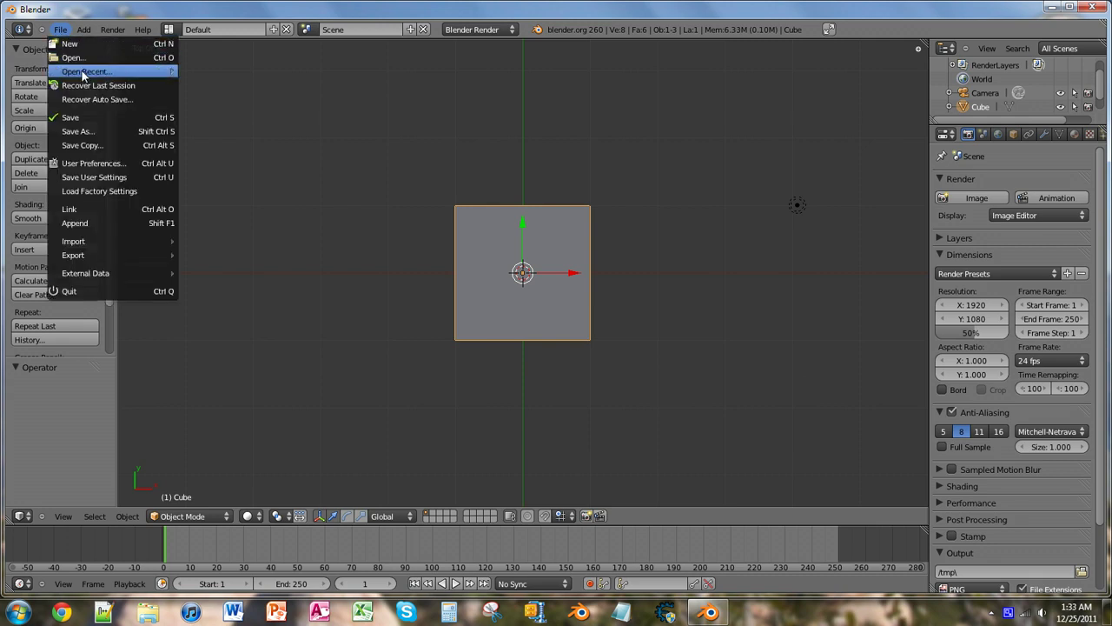
mouse_move(87, 71)
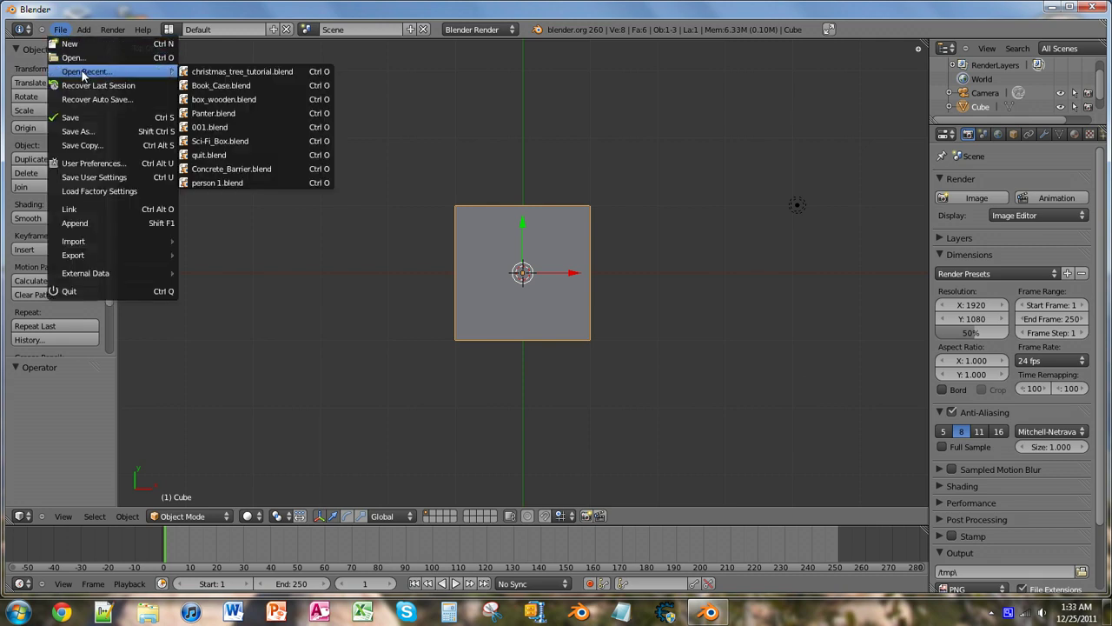
left_click(243, 75)
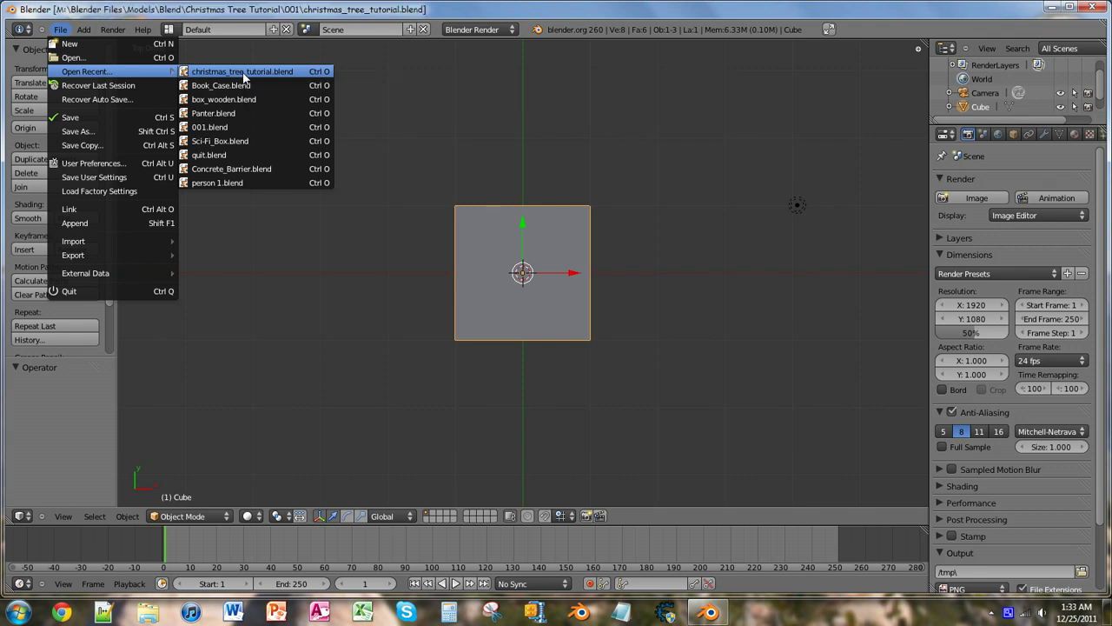
Orbit and zoom the 3D view around the tiered tree mesh
middle_click_drag(557, 444, 479, 436)
scroll(479, 436, "up", 2)
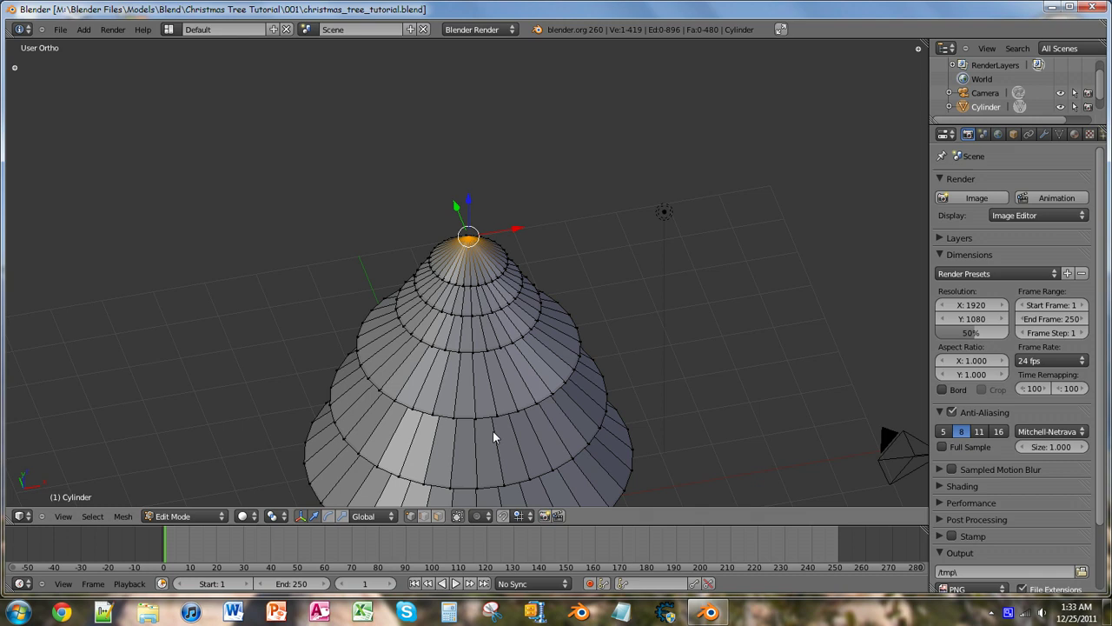
scroll(490, 420, "down", 3)
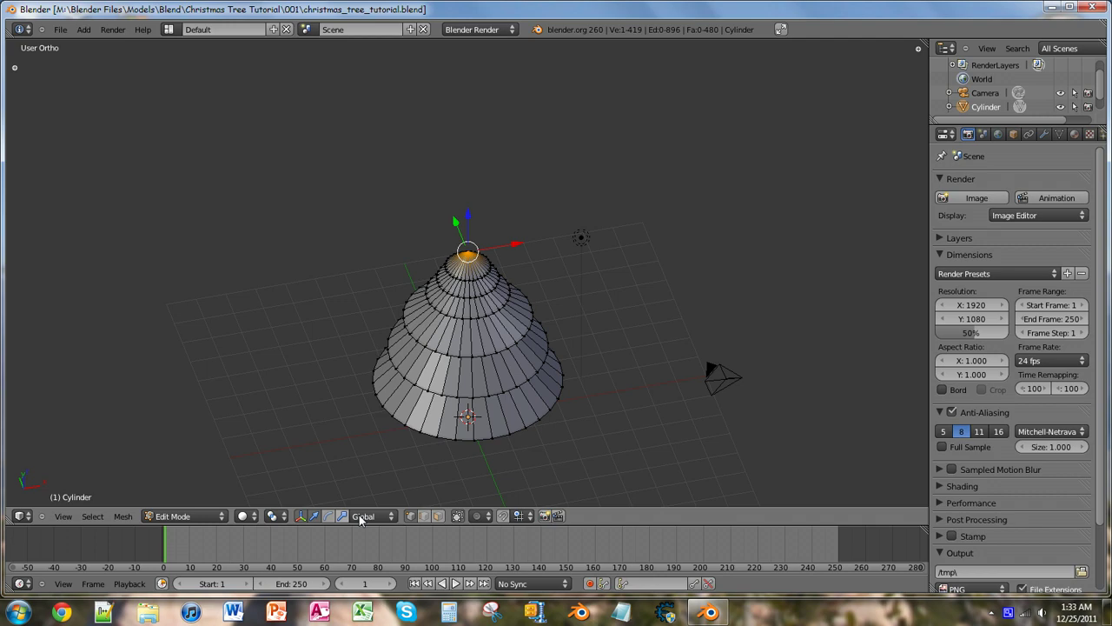
left_click(438, 517)
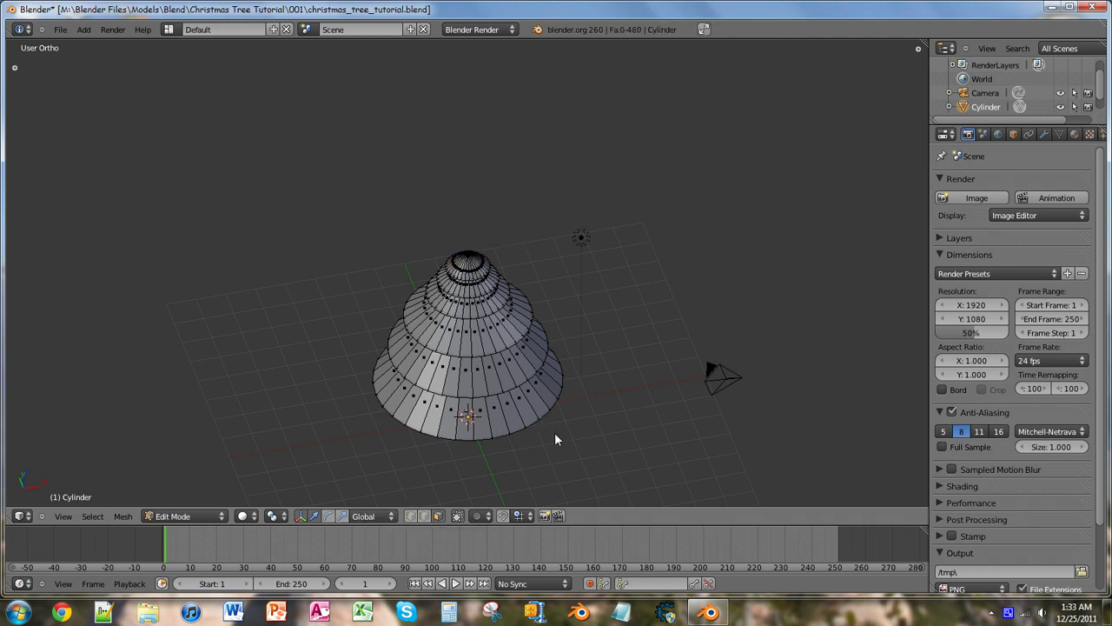
middle_click_drag(554, 439, 487, 410)
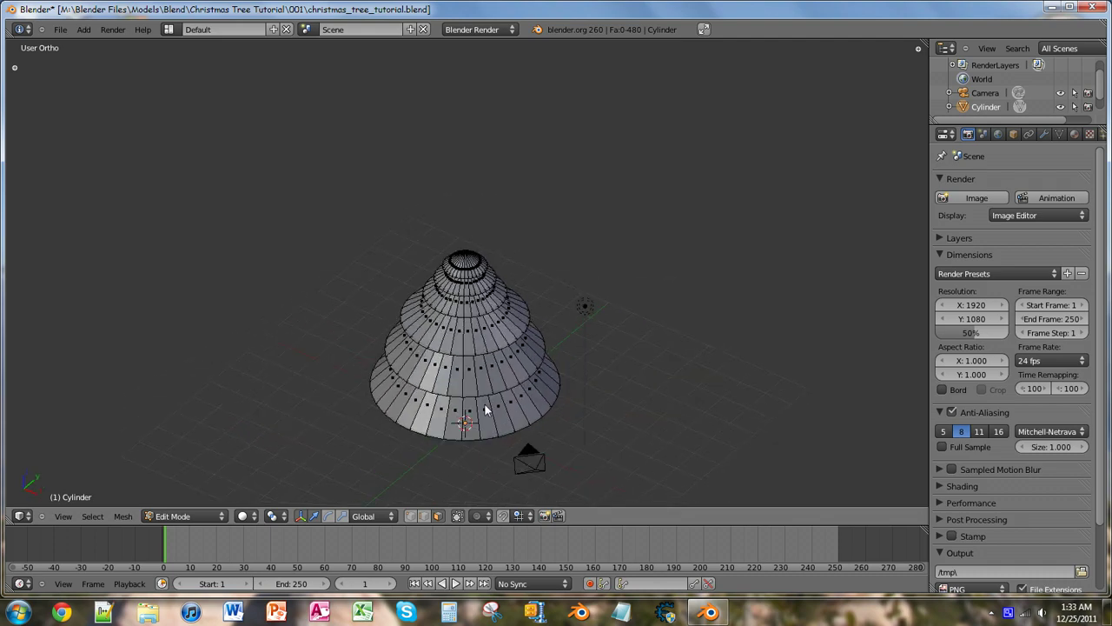
scroll(485, 410, "up", 5)
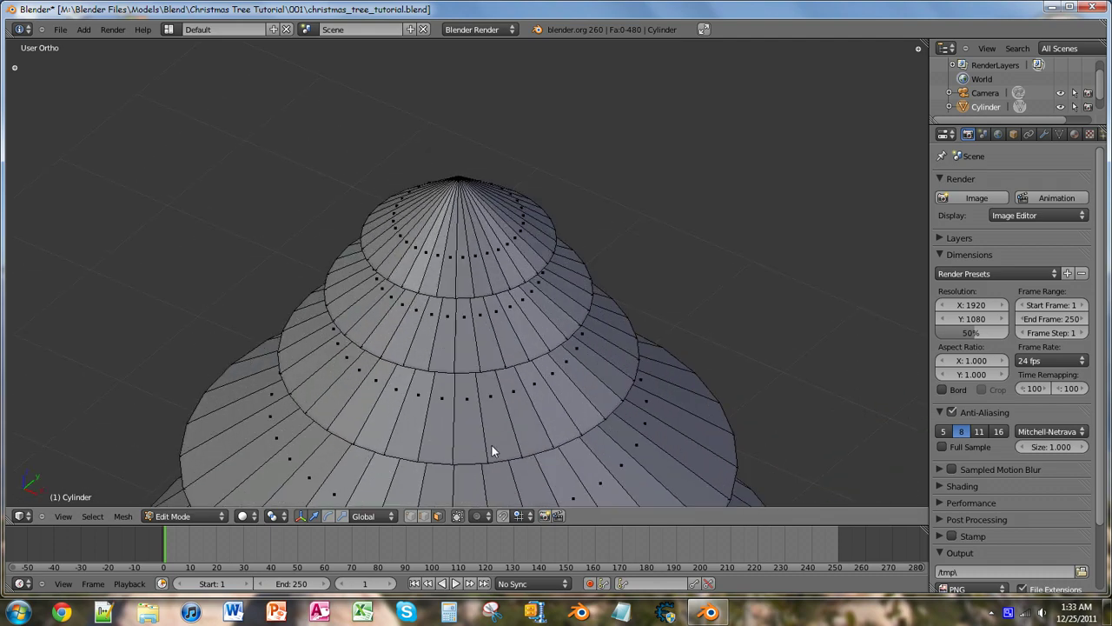
scroll(492, 445, "down", 4)
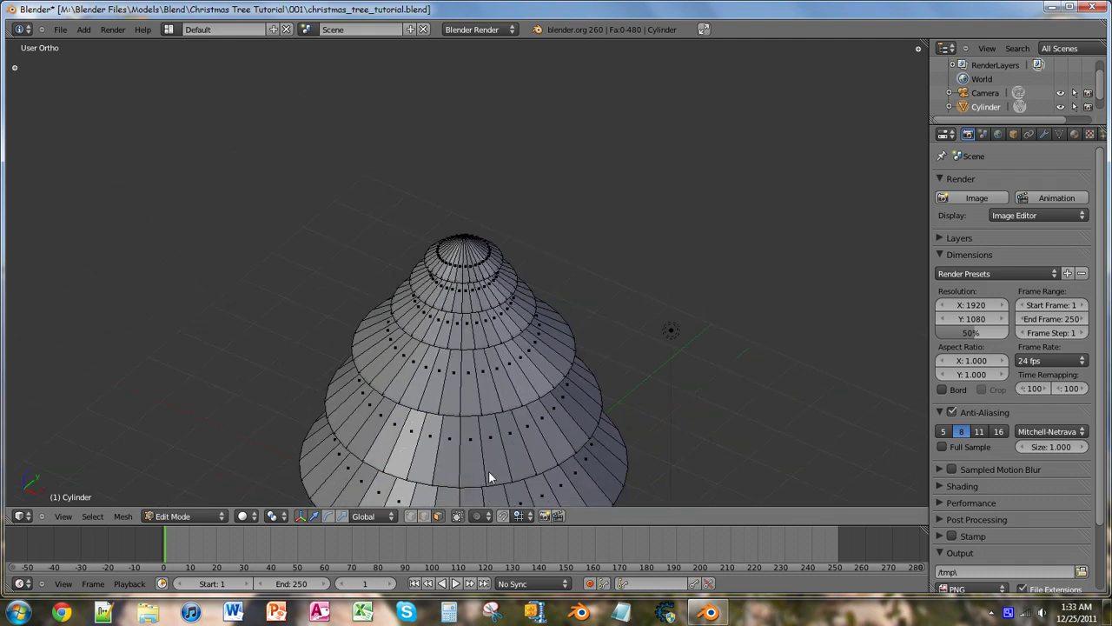
middle_click_drag(488, 470, 464, 368)
scroll(401, 447, "down", 3)
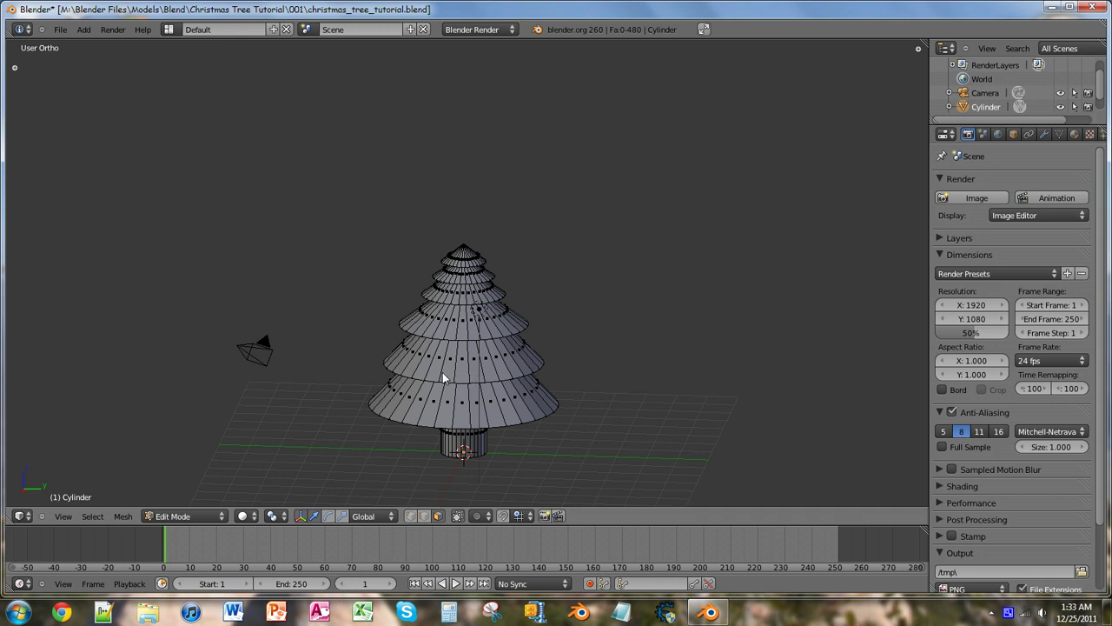
scroll(478, 369, "up", 4)
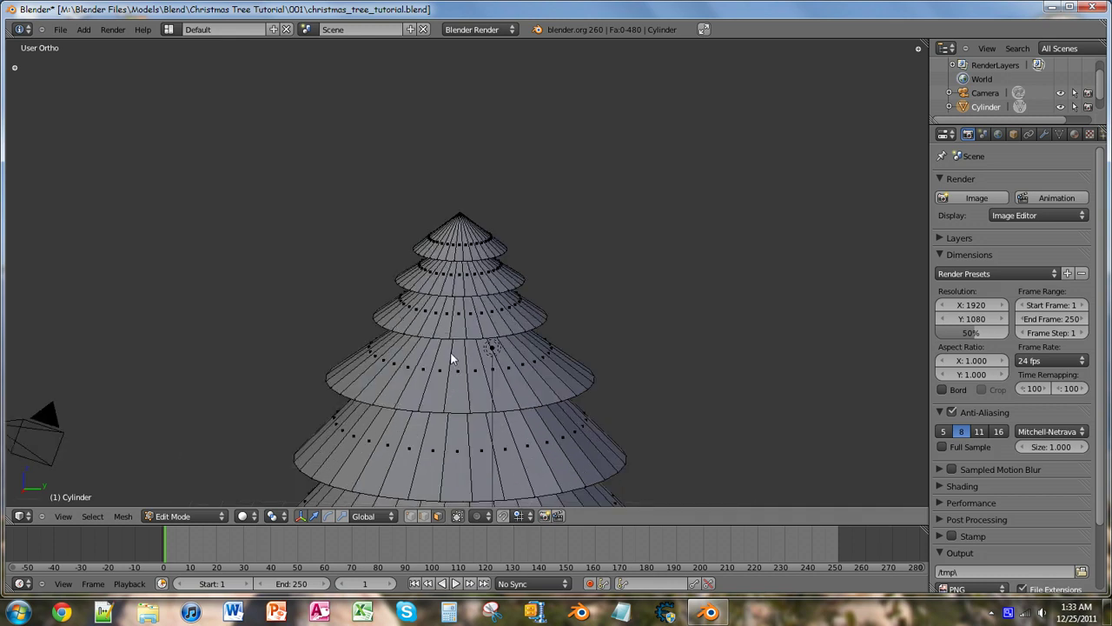
middle_click_drag(445, 363, 452, 206, "shift")
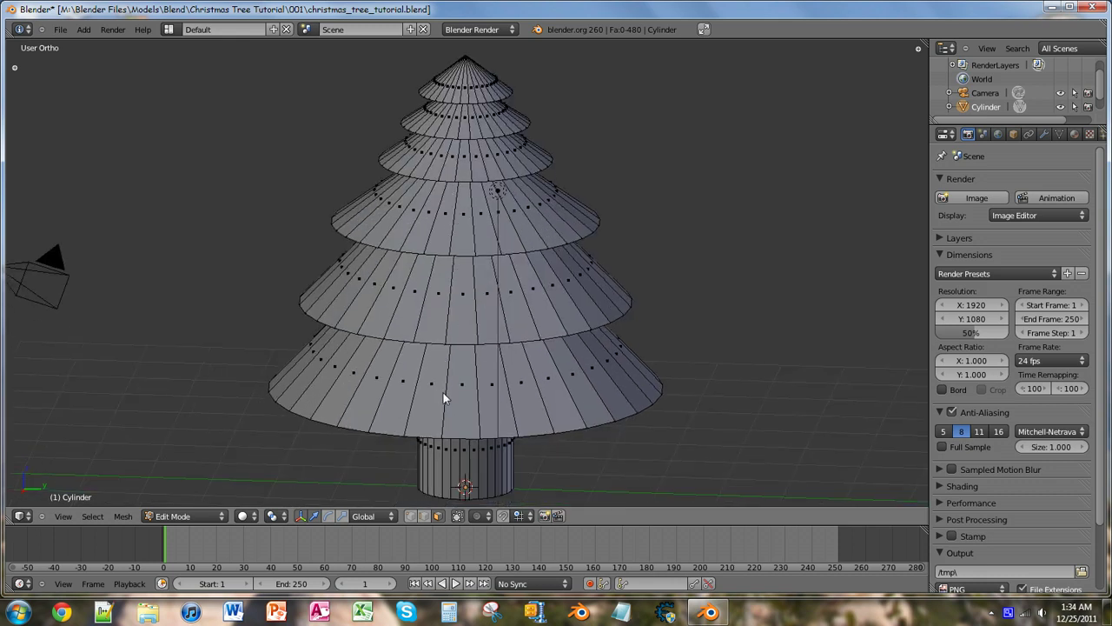
Select all faces of the tree mesh with A, viewing the trunk's bottom
key("a")
scroll(470, 458, "up", 3)
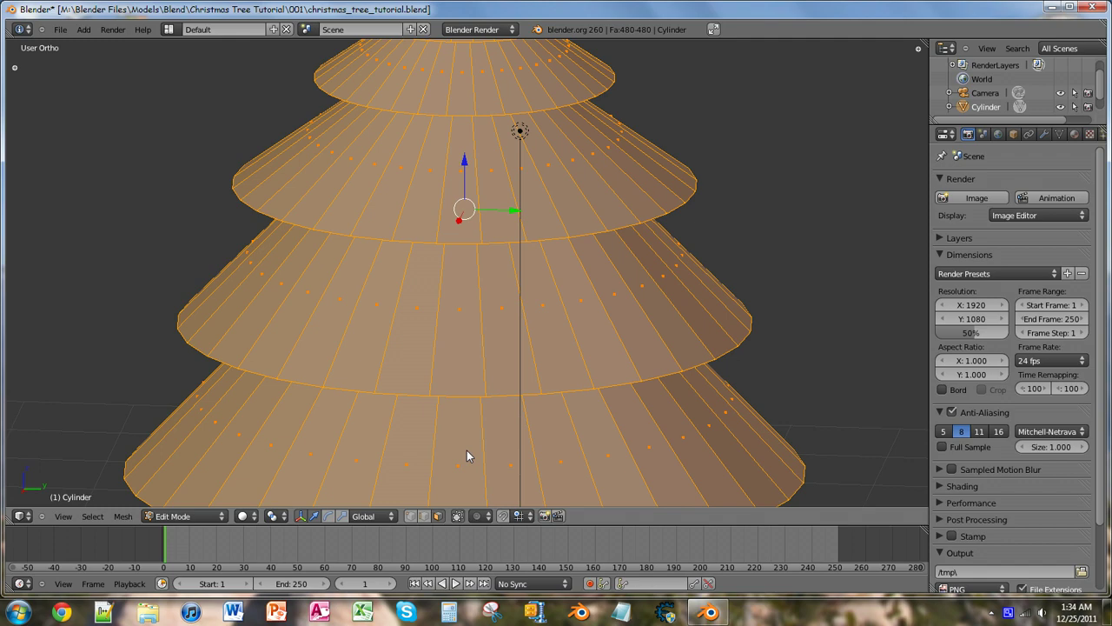
middle_click_drag(467, 450, 455, 336, "shift")
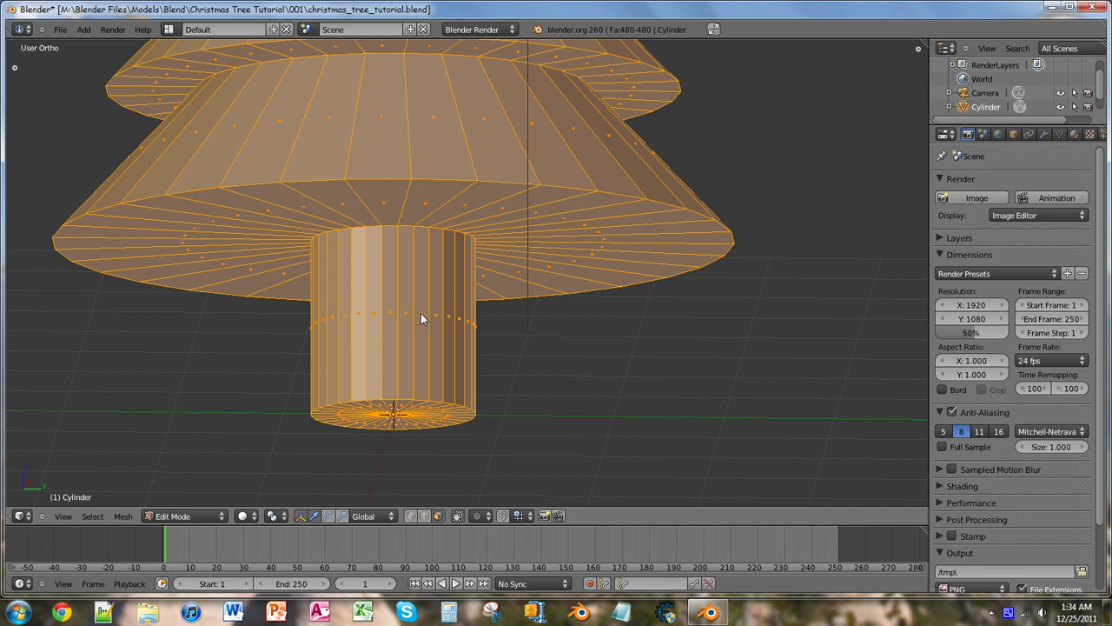
Box-select the trunk's middle ring of faces, ending on a side-on view
key("b")
left_click_drag(298, 301, 511, 345)
key("KP_Decimal")
scroll(511, 346, "down", 4)
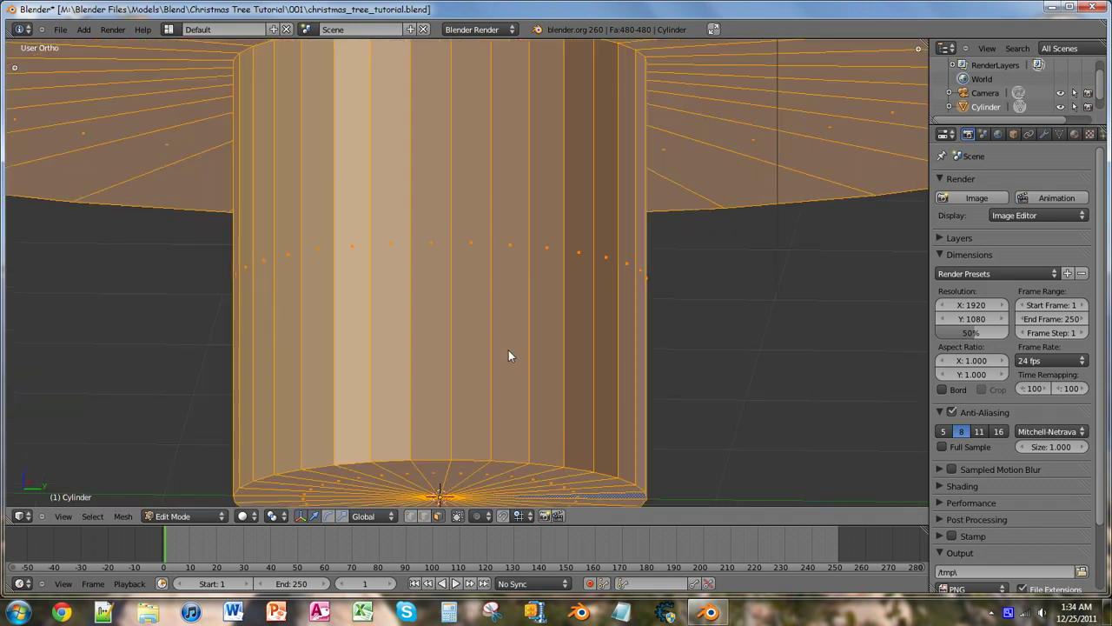
scroll(470, 311, "down", 5)
mouse_move(470, 309)
middle_mouse_down()
mouse_move(469, 319)
mouse_move(461, 302)
middle_mouse_up()
scroll(461, 301, "up", 3)
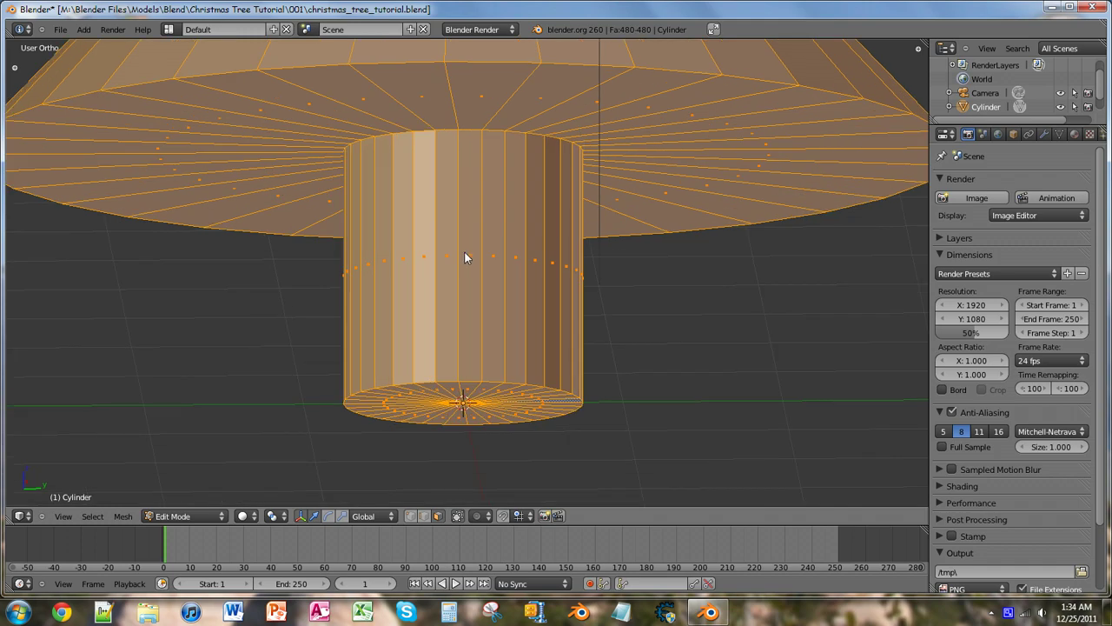
Shift+right-click the first band of trunk side faces along the front to toggle them
right_click(447, 258, "shift")
right_click(425, 257, "shift")
right_click(402, 262, "shift")
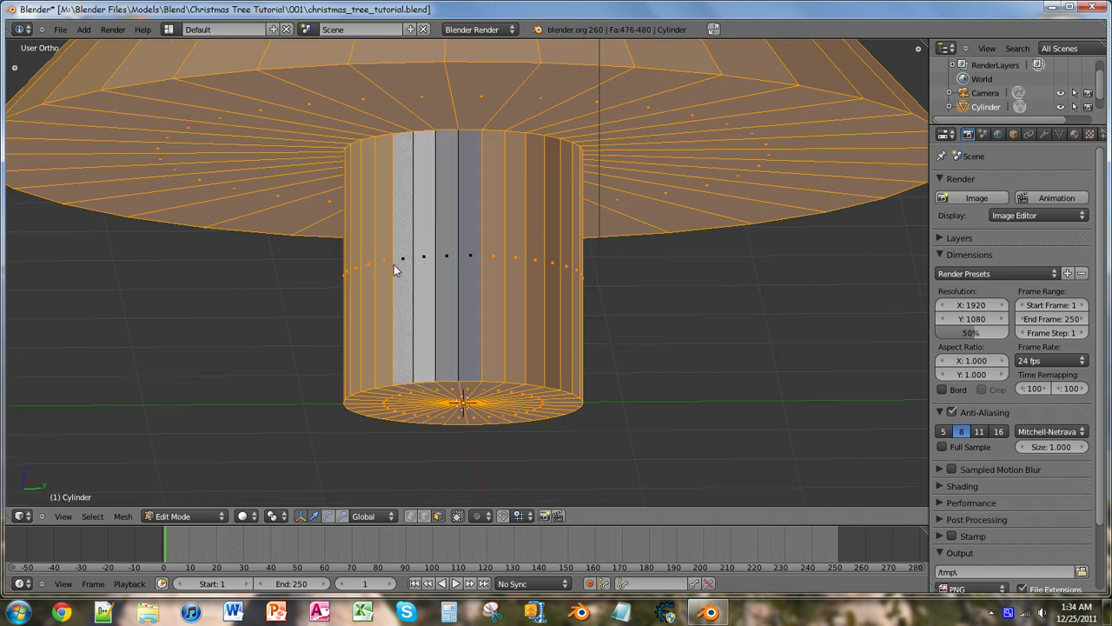
mouse_move(409, 280)
middle_mouse_down()
mouse_move(475, 282)
mouse_move(374, 257)
middle_mouse_up()
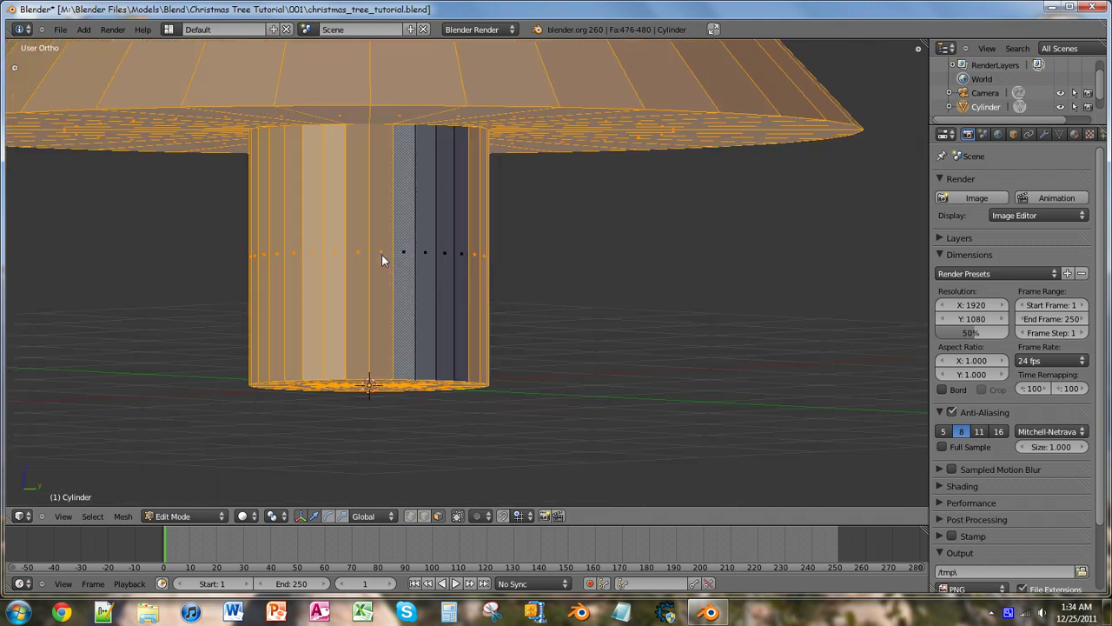
right_click(382, 255, "shift")
right_click(358, 259, "shift")
right_click(329, 262, "shift")
right_click(315, 259, "shift")
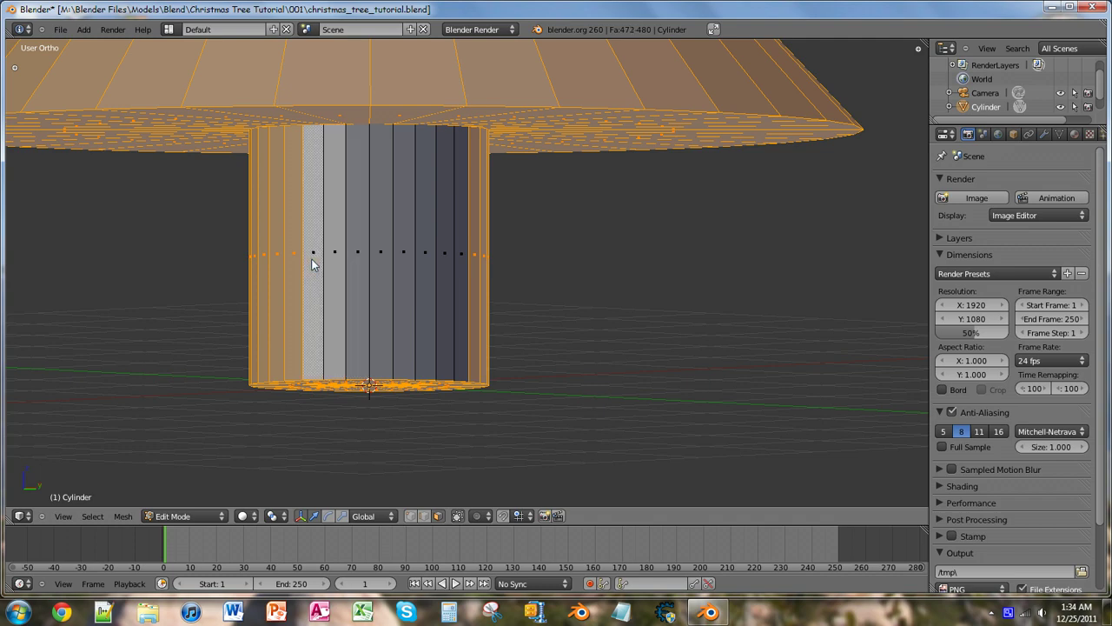
right_click(292, 261, "shift")
right_click(276, 270, "shift")
mouse_move(289, 280)
middle_mouse_down()
mouse_move(368, 290)
mouse_move(434, 280)
mouse_move(405, 291)
middle_mouse_up()
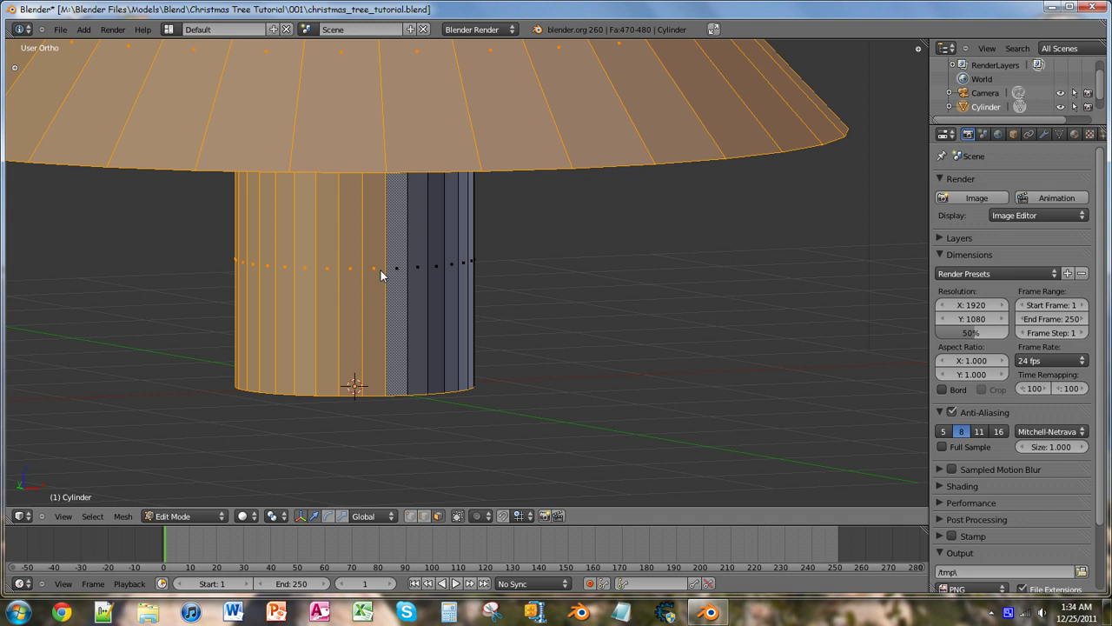
Deselect the next trunk side faces beside the foliage selection
right_click(387, 276, "shift")
right_click(363, 275, "shift")
right_click(329, 273, "shift")
right_click(310, 276, "shift")
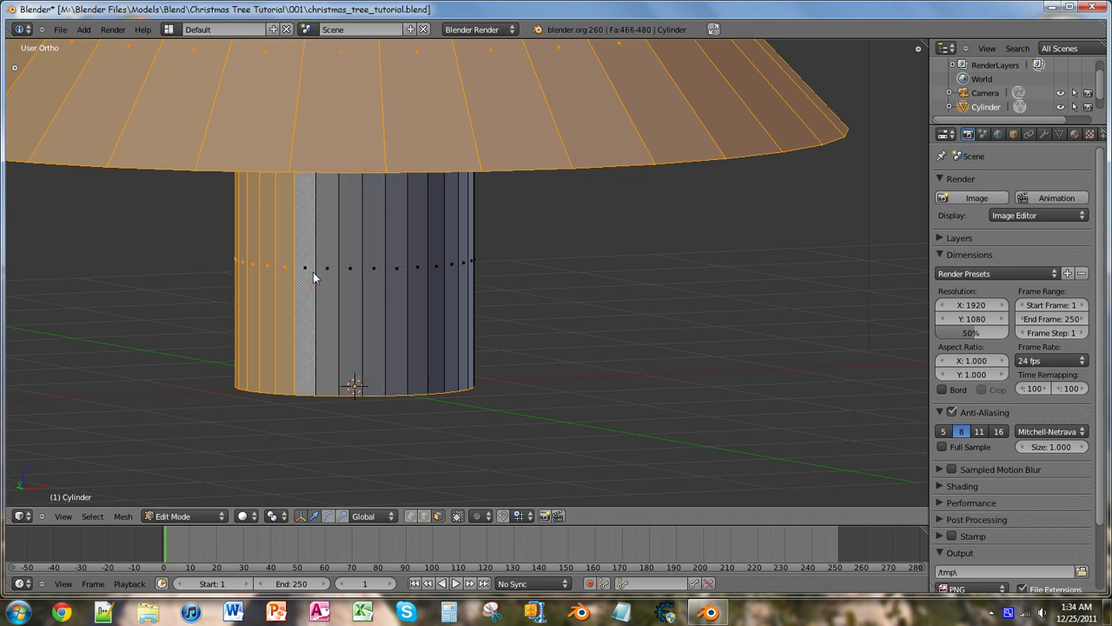
right_click(289, 271, "shift")
mouse_move(287, 272)
middle_mouse_down()
mouse_move(338, 297)
mouse_move(368, 283)
middle_mouse_up()
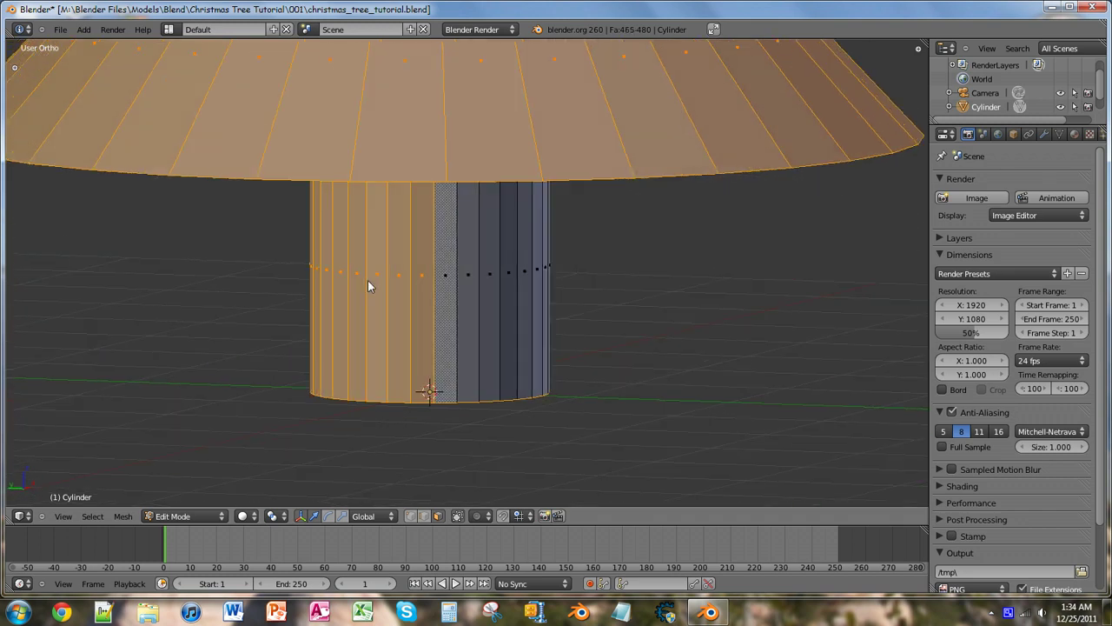
right_click(423, 284, "shift")
right_click(421, 282, "shift")
right_click(400, 279, "shift")
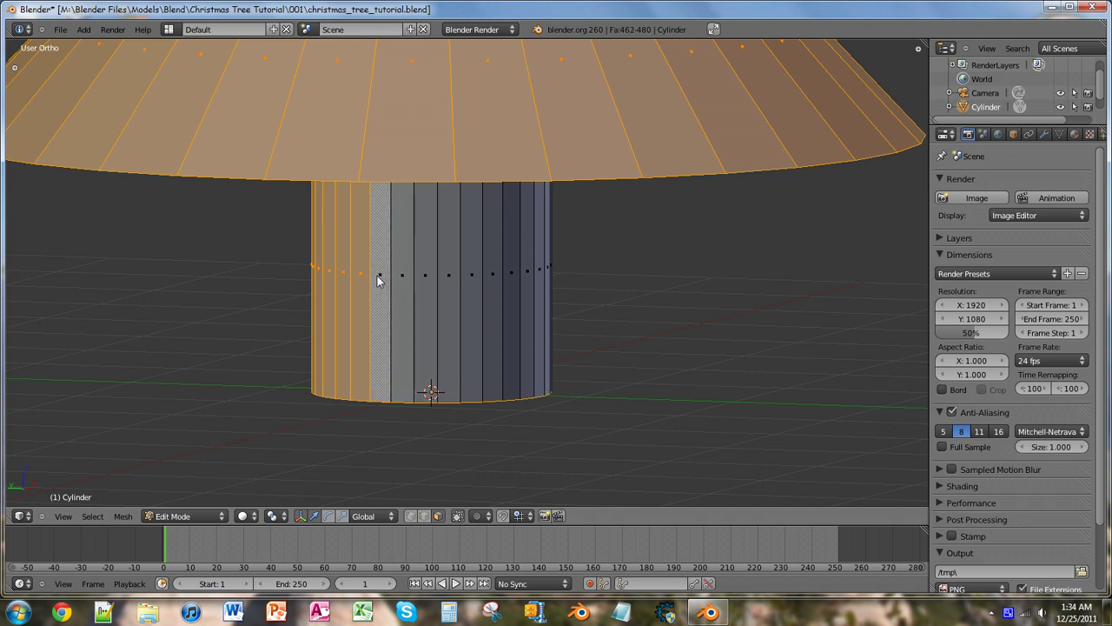
right_click(373, 276, "shift")
mouse_move(355, 278)
middle_mouse_down()
mouse_move(390, 289)
mouse_move(425, 276)
middle_mouse_up()
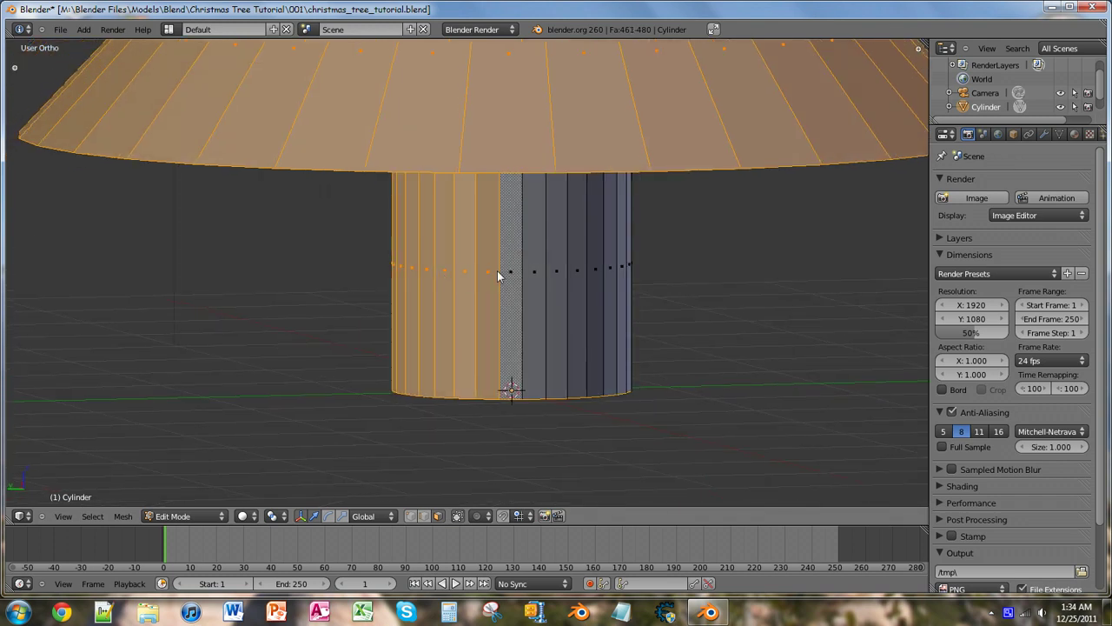
Deselect the remaining trunk side faces around the back of the trunk
right_click(497, 270, "shift")
right_click(466, 275, "shift")
right_click(443, 273, "shift")
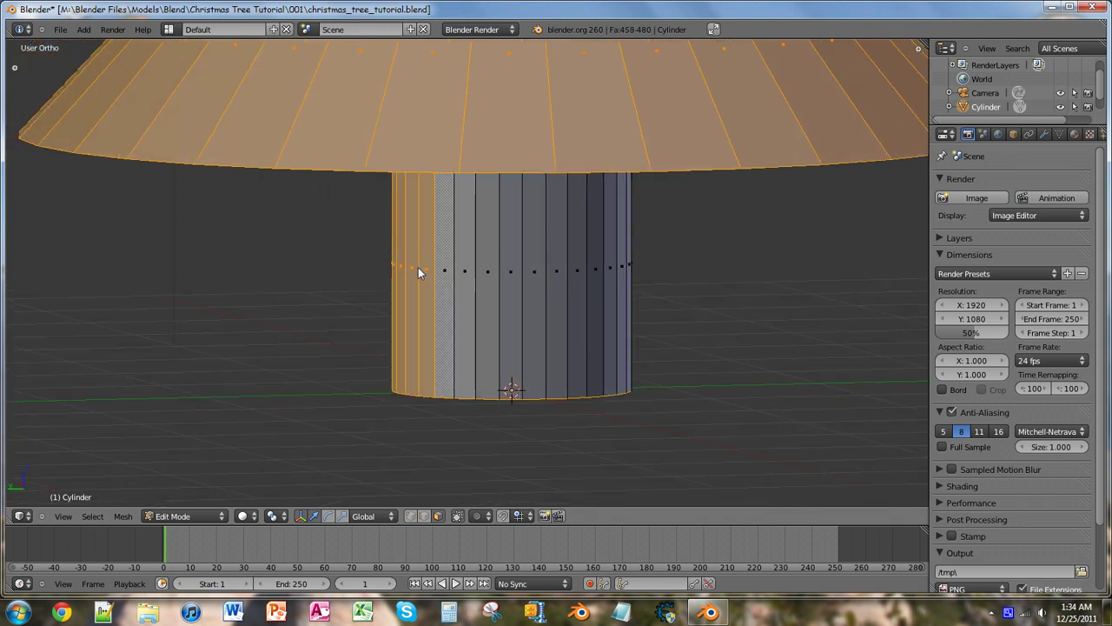
right_click(423, 270, "shift")
right_click(411, 270, "shift")
right_click(402, 271, "shift")
middle_click_drag(400, 272, 605, 280)
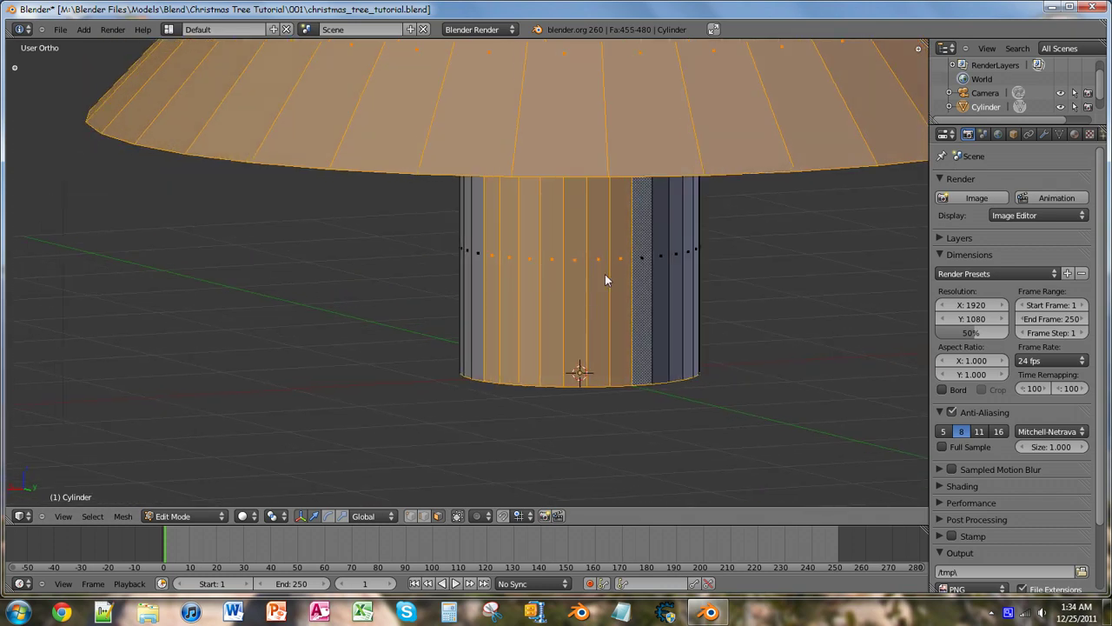
right_click(612, 271, "shift")
right_click(604, 272, "shift")
right_click(598, 271, "shift")
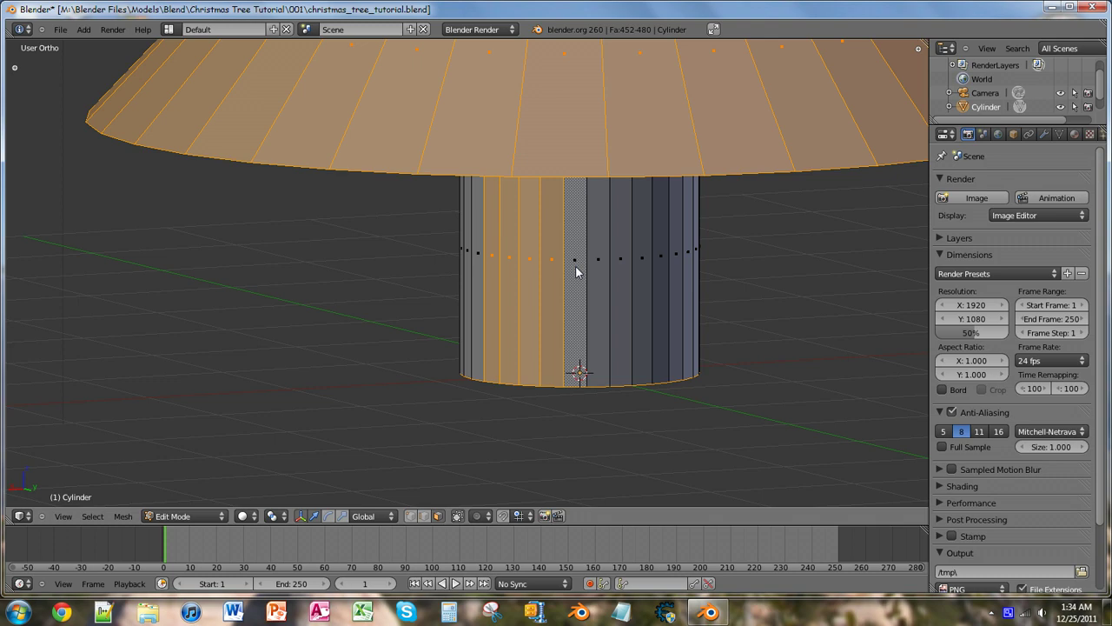
right_click(566, 268, "shift")
right_click(532, 261, "shift")
right_click(520, 261, "shift")
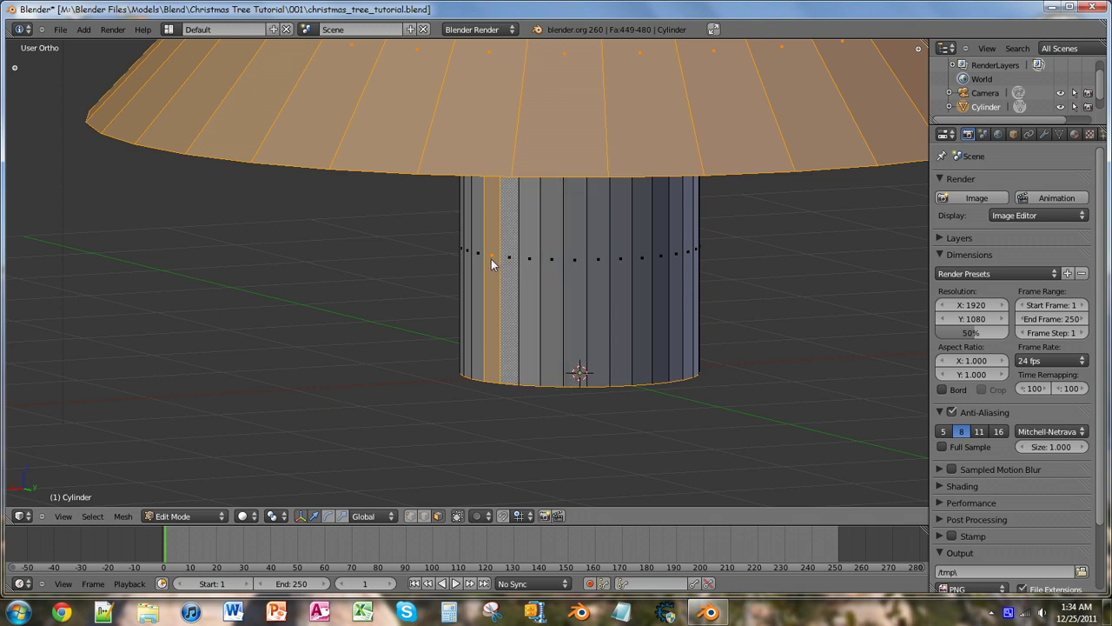
right_click(491, 259, "shift")
mouse_move(516, 303)
middle_mouse_down()
mouse_move(557, 272)
mouse_move(508, 168)
mouse_move(521, 182)
middle_mouse_up()
Deselect the trunk cap wedges around the right and lower side of the cap
right_click(576, 271, "shift")
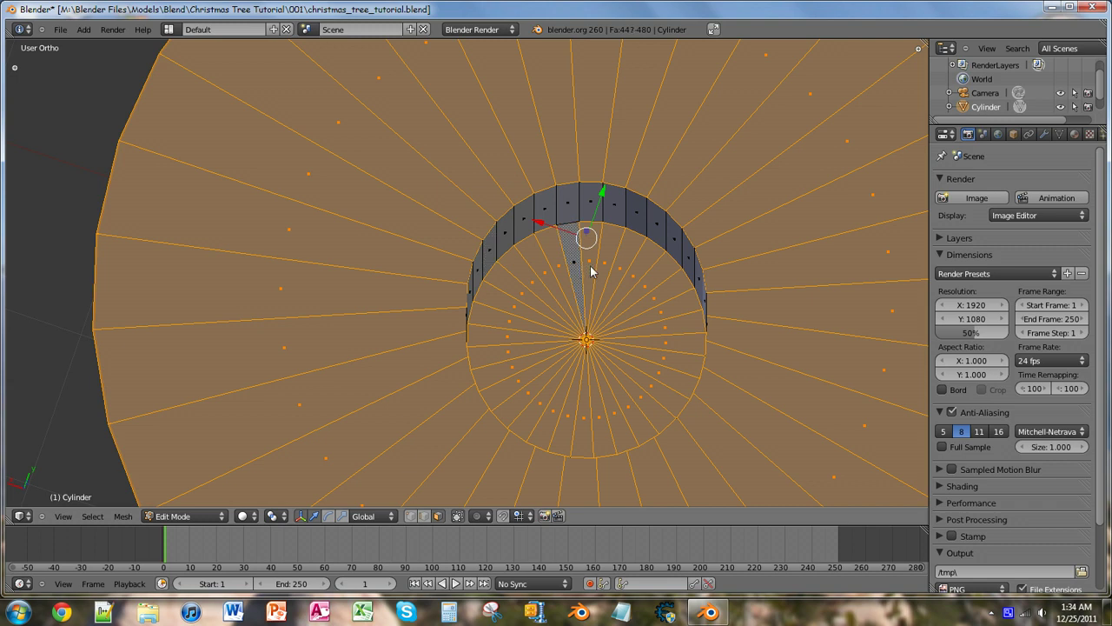
right_click(595, 271, "shift")
right_click(609, 270, "shift")
right_click(619, 272, "shift")
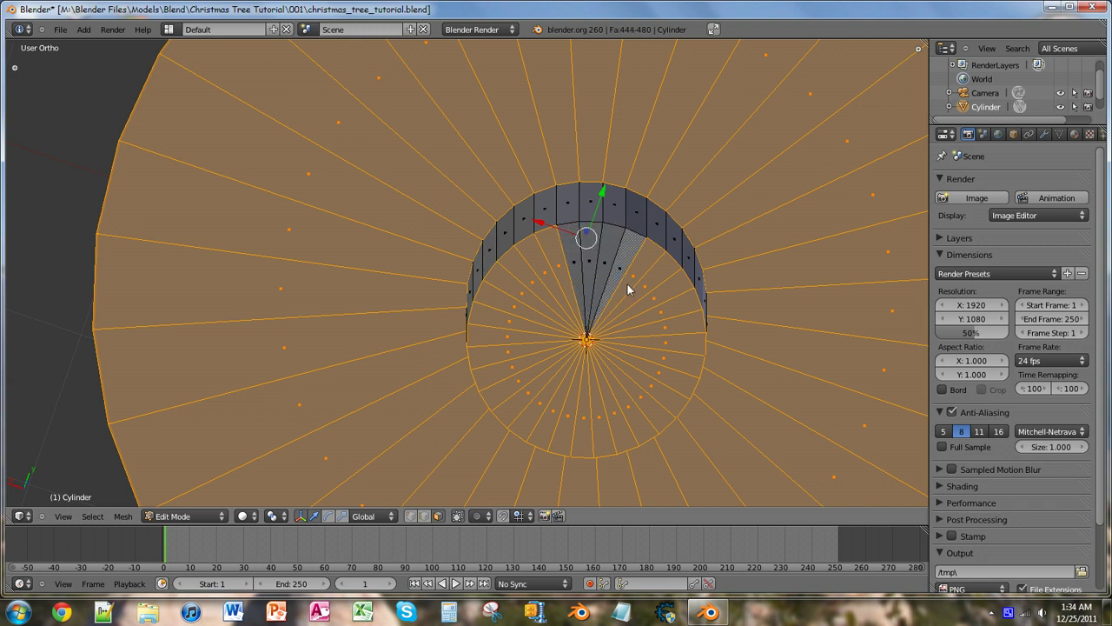
right_click(636, 286, "shift")
right_click(648, 295, "shift")
right_click(658, 304, "shift")
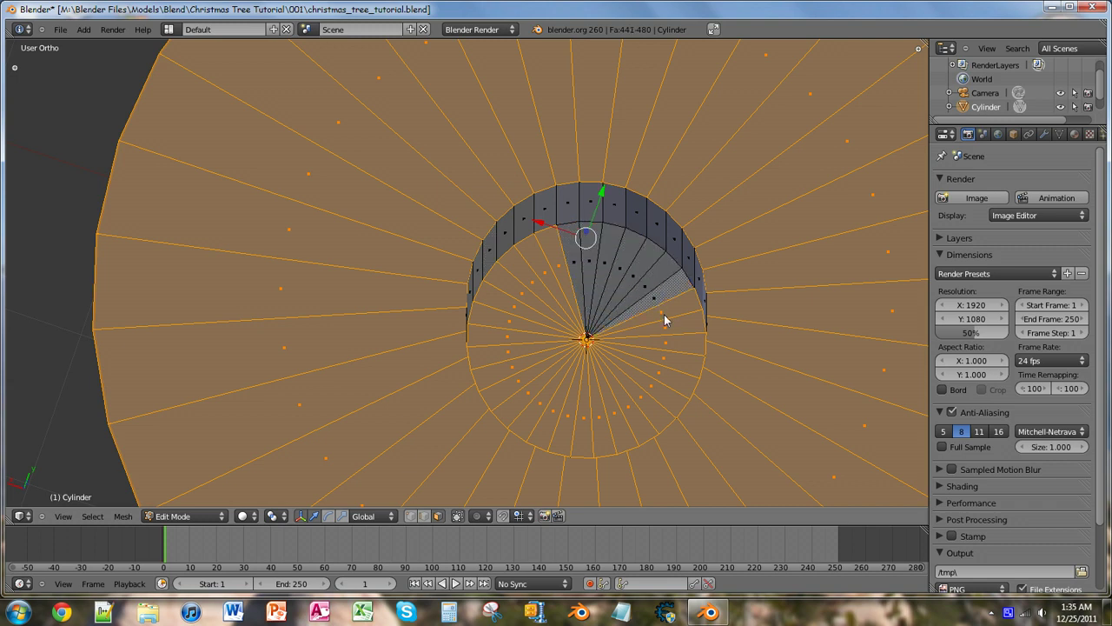
right_click(665, 316, "shift")
right_click(671, 335, "shift")
right_click(666, 353, "shift")
right_click(659, 369, "shift")
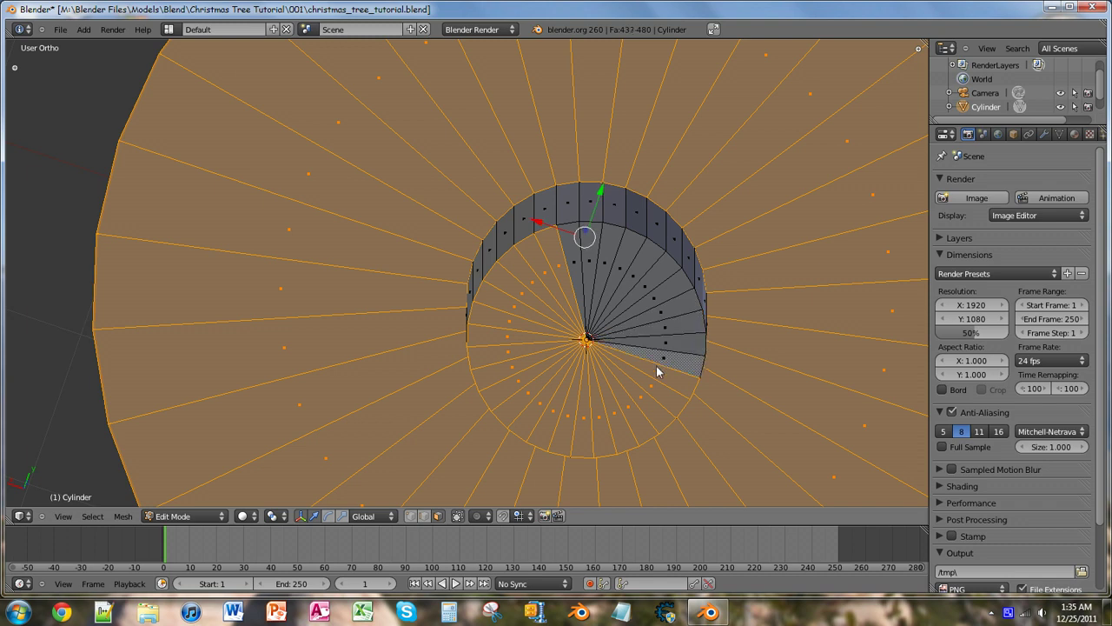
right_click(647, 381, "shift")
right_click(644, 393, "shift")
right_click(633, 405, "shift")
right_click(626, 415, "shift")
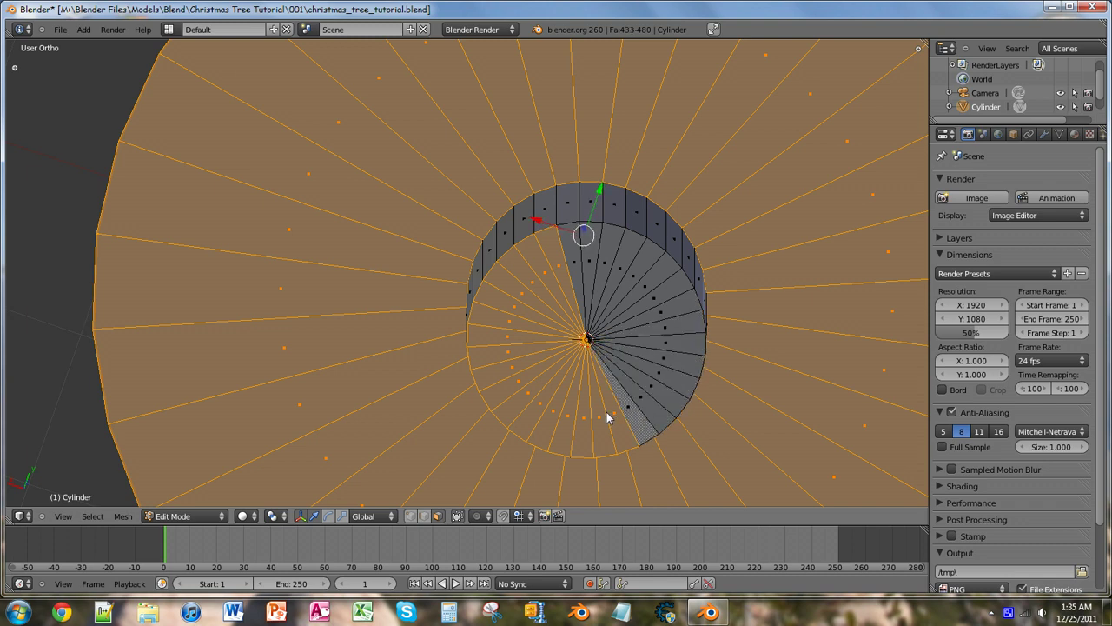
right_click(604, 417, "shift")
right_click(596, 425, "shift")
Deselect the remaining cap wedges on the left side, leaving 416 foliage faces selected
right_click(584, 426, "shift")
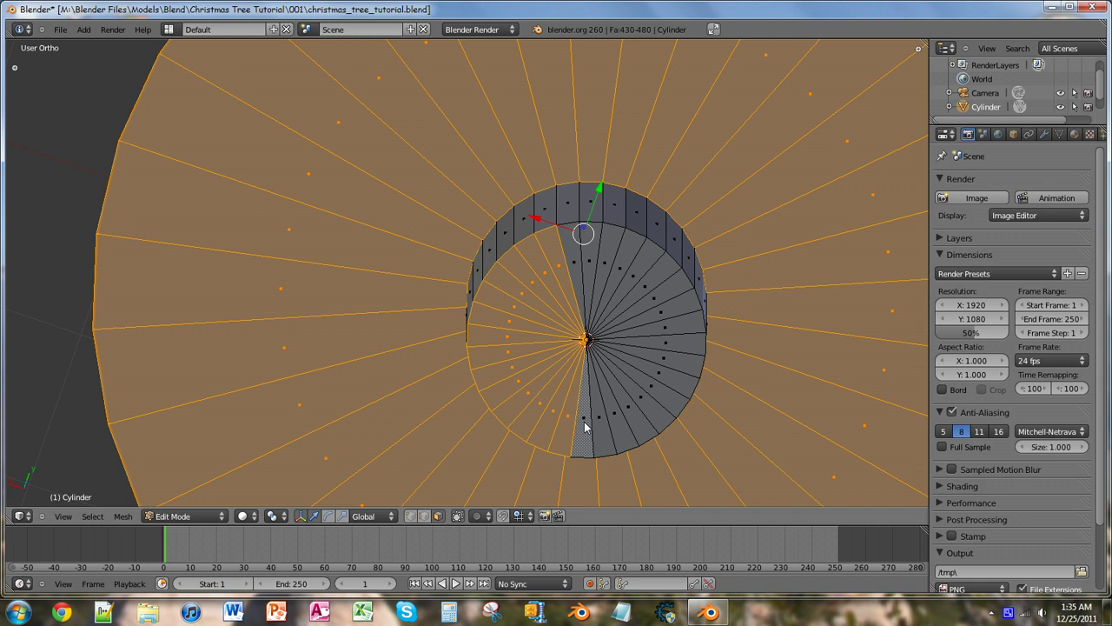
right_click(569, 414, "shift")
right_click(546, 409, "shift")
right_click(533, 400, "shift")
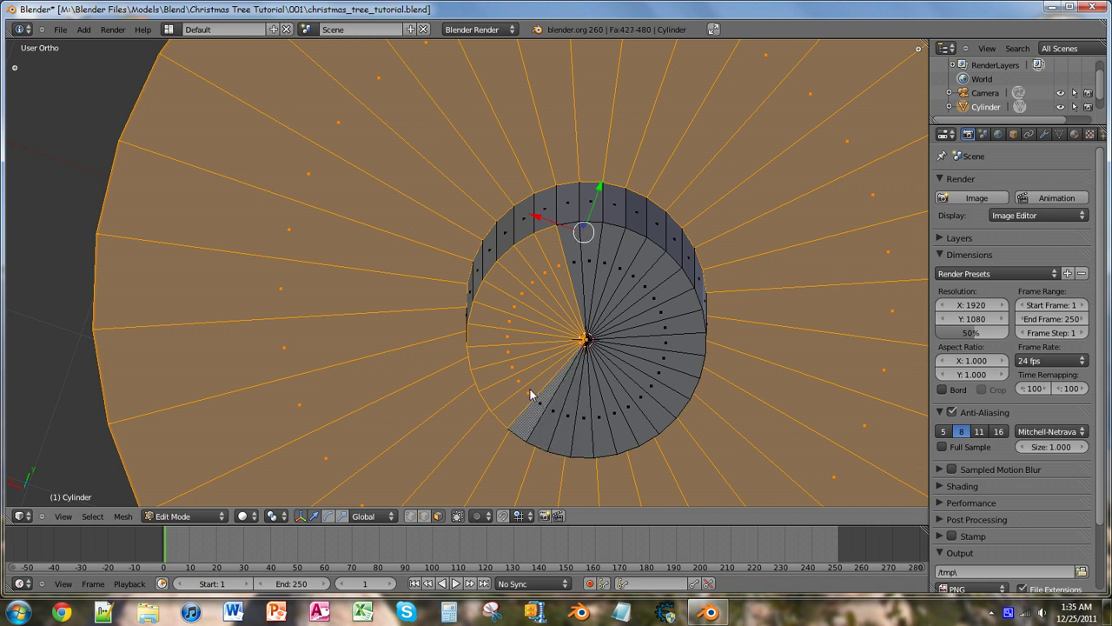
right_click(526, 388, "shift")
right_click(519, 379, "shift")
right_click(510, 369, "shift")
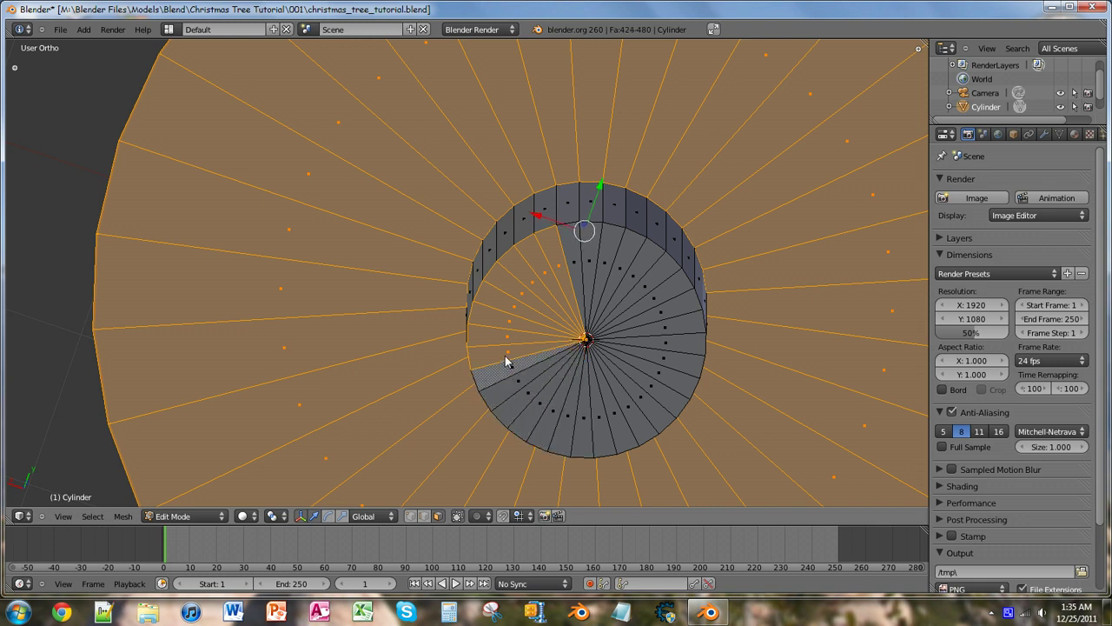
right_click(508, 356, "shift")
right_click(508, 341, "shift")
right_click(520, 315, "shift")
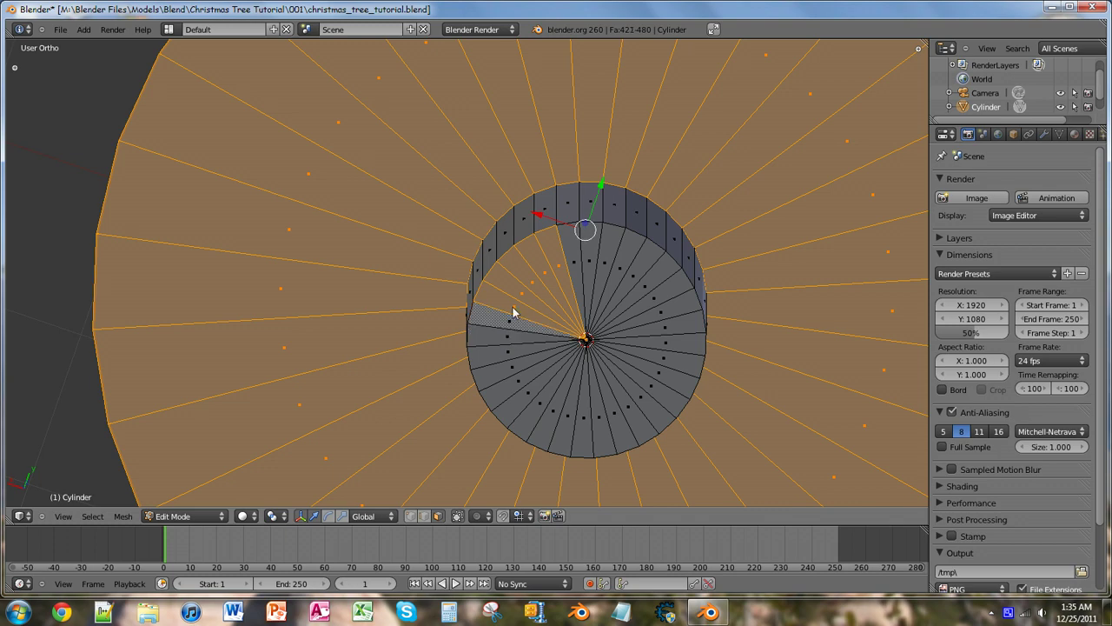
right_click(514, 309, "shift")
right_click(528, 297, "shift")
right_click(534, 283, "shift")
right_click(557, 280, "shift")
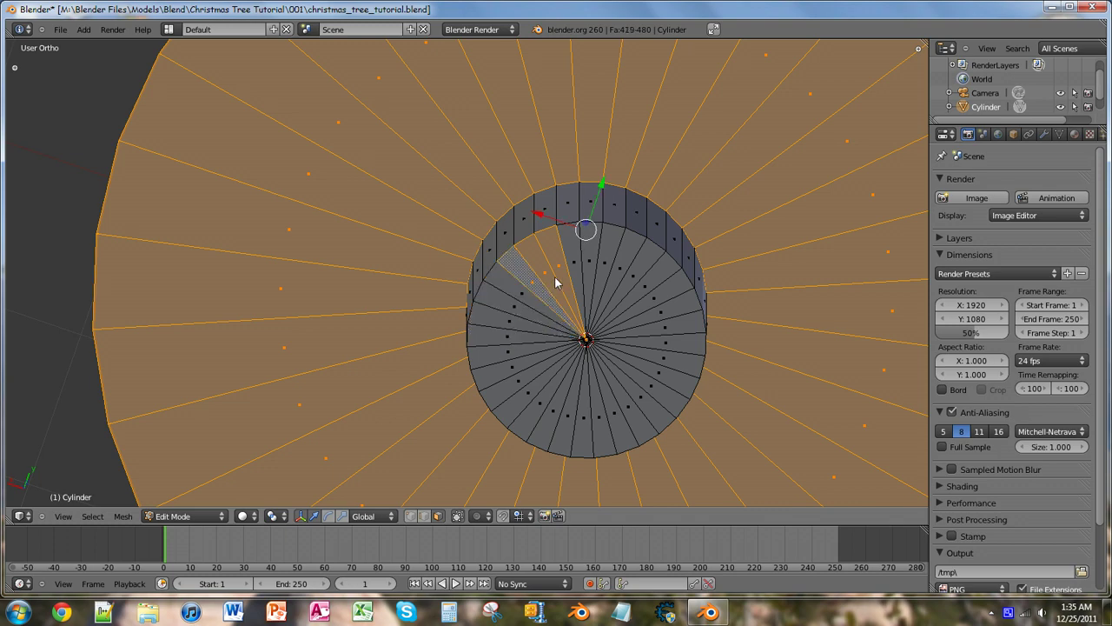
right_click(544, 282, "shift")
right_click(546, 280, "shift")
right_click(556, 275, "shift")
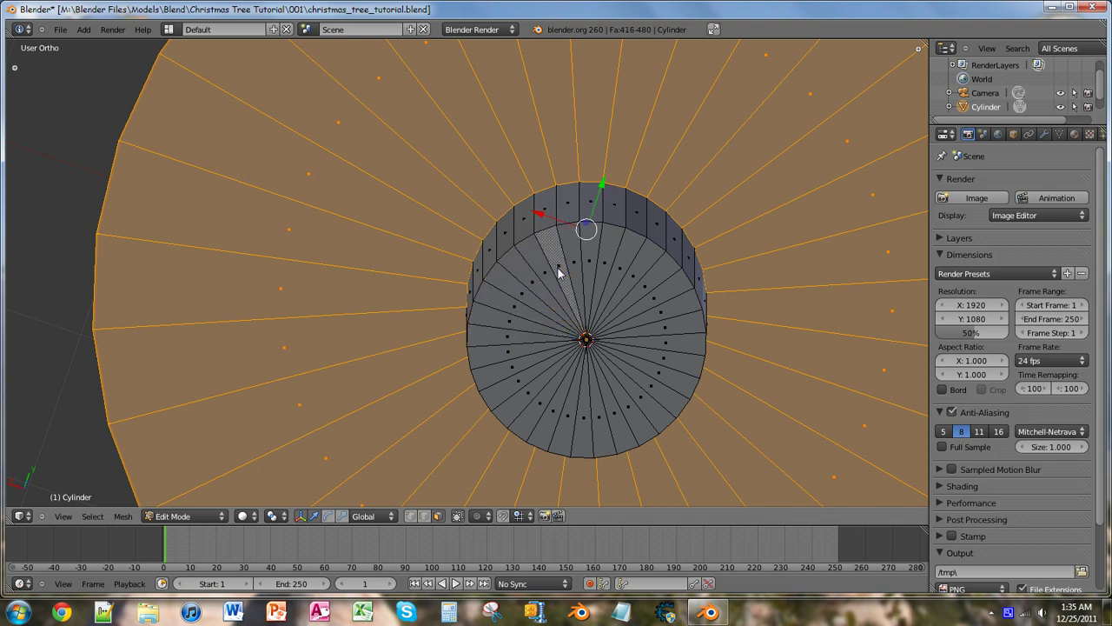
mouse_move(568, 312)
middle_mouse_down()
mouse_move(547, 391)
mouse_move(568, 330)
mouse_move(560, 258)
mouse_move(591, 238)
mouse_move(553, 350)
mouse_move(492, 258)
mouse_move(479, 305)
mouse_move(474, 276)
mouse_move(489, 322)
mouse_move(559, 390)
mouse_move(579, 348)
mouse_move(535, 328)
mouse_move(486, 373)
mouse_move(547, 341)
mouse_move(511, 305)
mouse_move(410, 301)
mouse_move(454, 364)
mouse_move(467, 351)
mouse_move(435, 359)
mouse_move(483, 357)
middle_mouse_up()
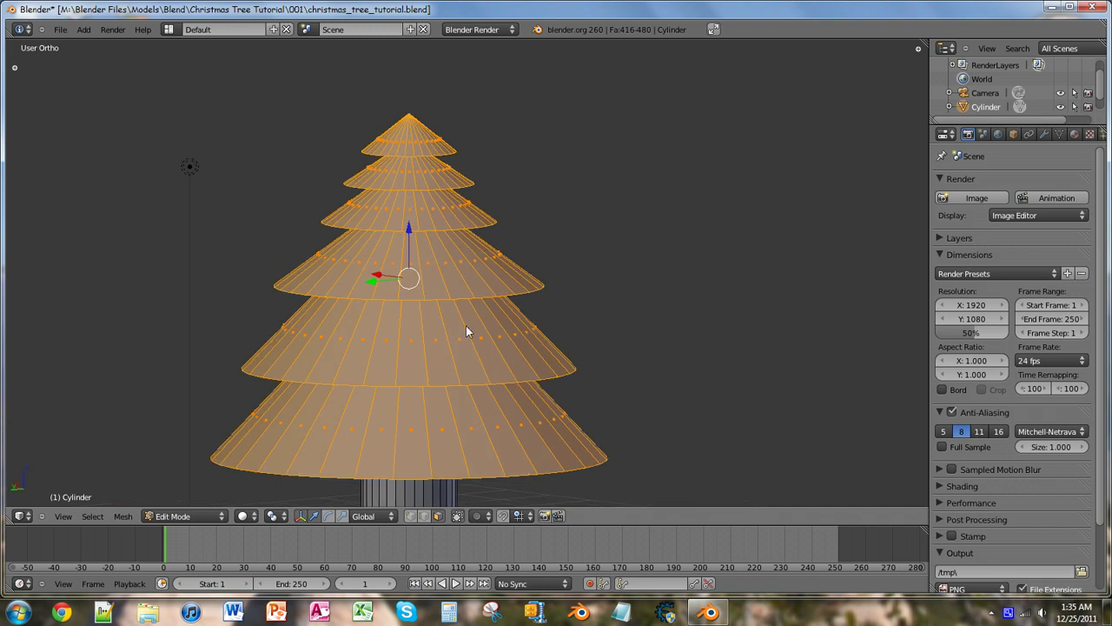
mouse_move(512, 398)
middle_mouse_down()
mouse_move(469, 388)
mouse_move(405, 432)
mouse_move(363, 436)
mouse_move(454, 372)
mouse_move(549, 429)
mouse_move(469, 404)
mouse_move(516, 401)
mouse_move(522, 431)
mouse_move(545, 412)
mouse_move(524, 415)
middle_mouse_up()
middle_click_drag(487, 384, 520, 323)
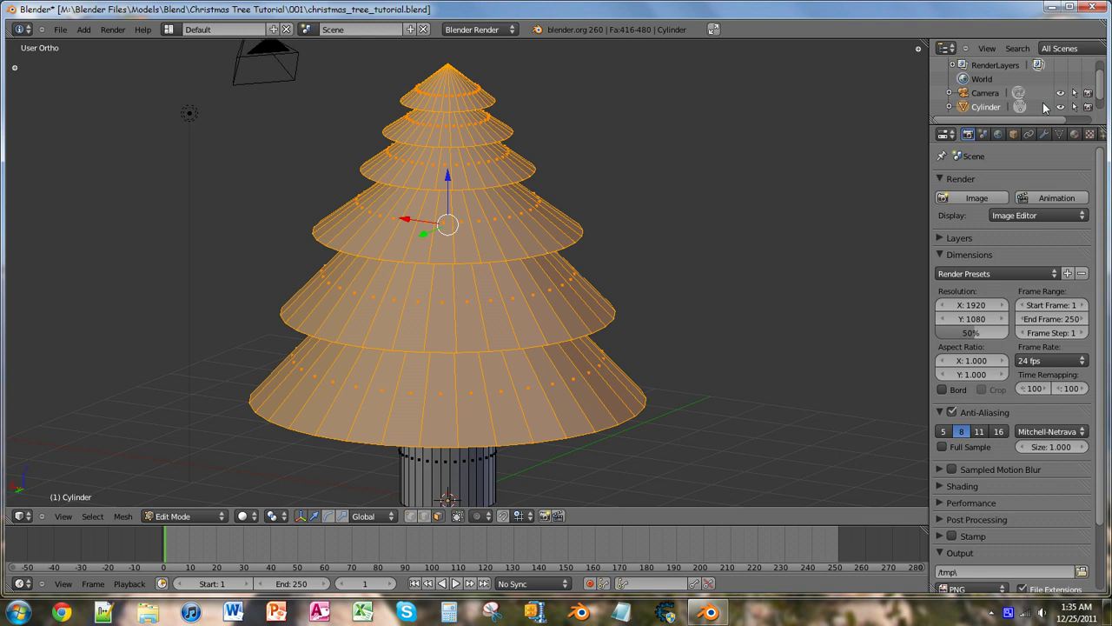
In the Material tab, add a material slot and create a new material named 'Material'
left_click(1076, 135)
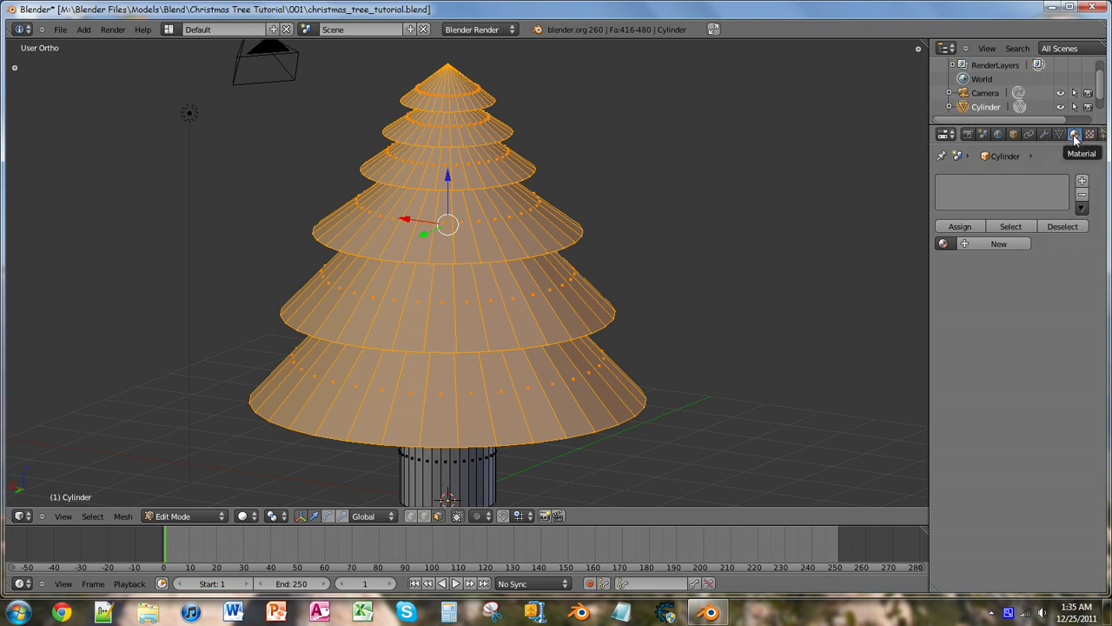
left_click(1083, 182)
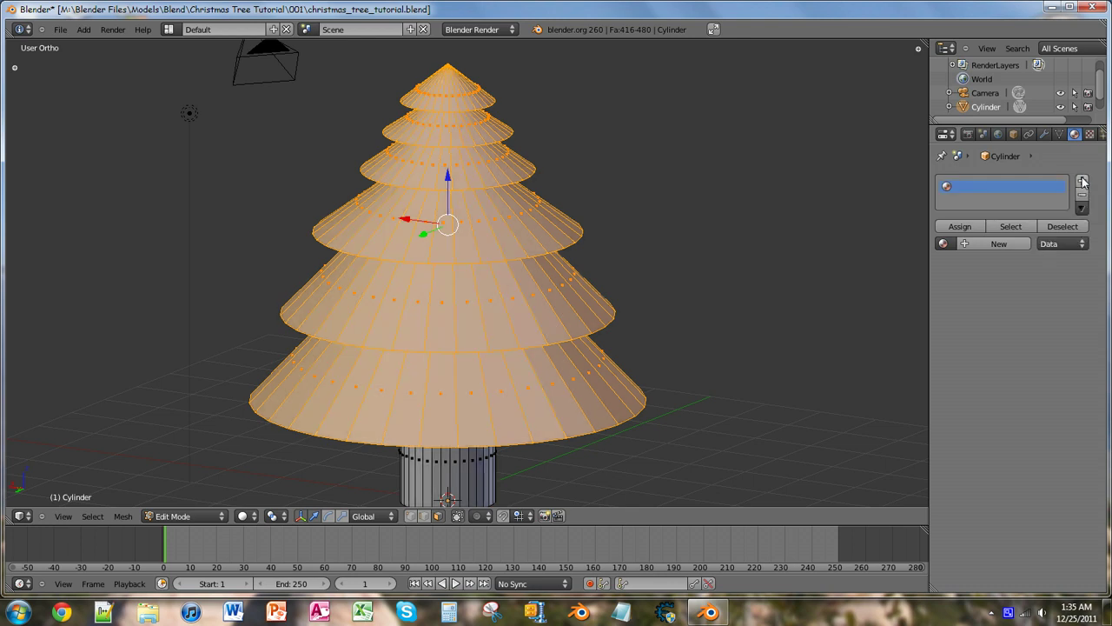
scroll(494, 420, "down", 2)
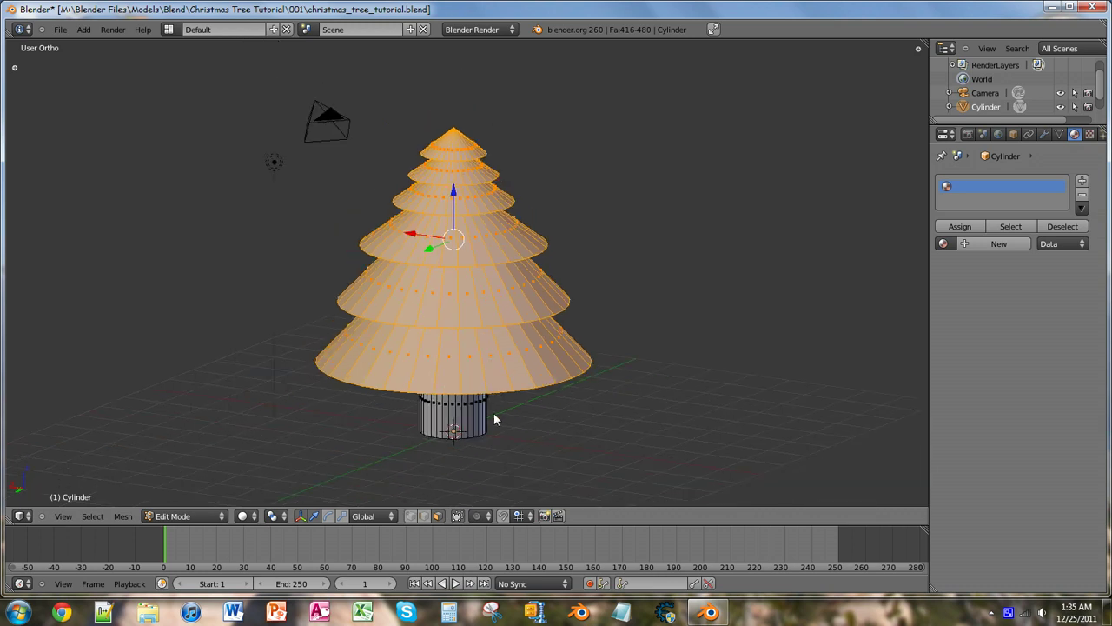
scroll(501, 408, "up", 2)
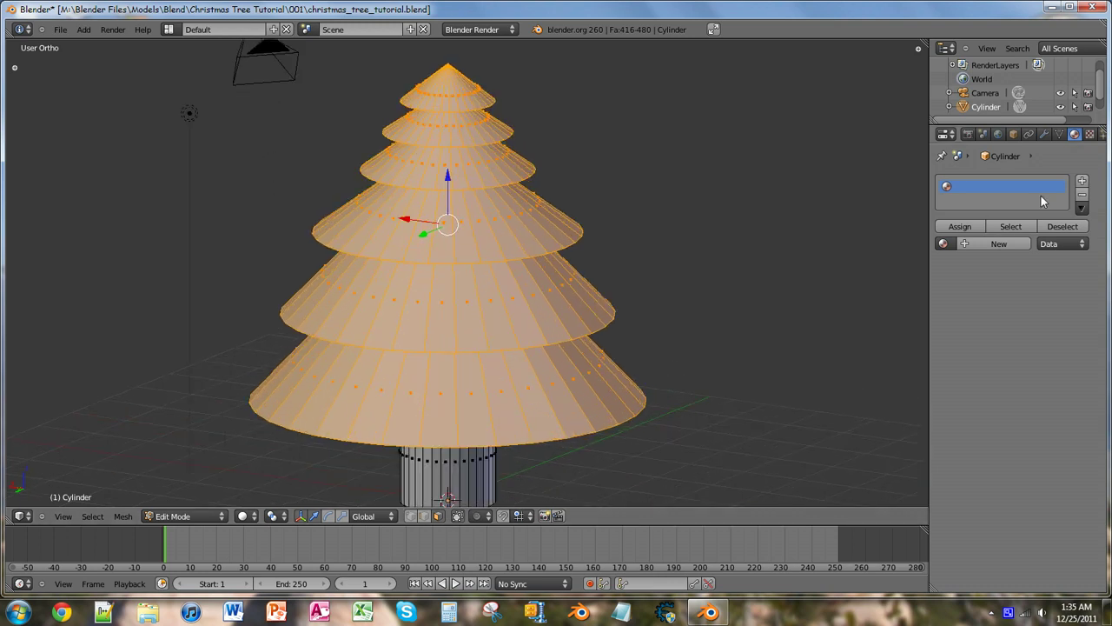
left_click(986, 247)
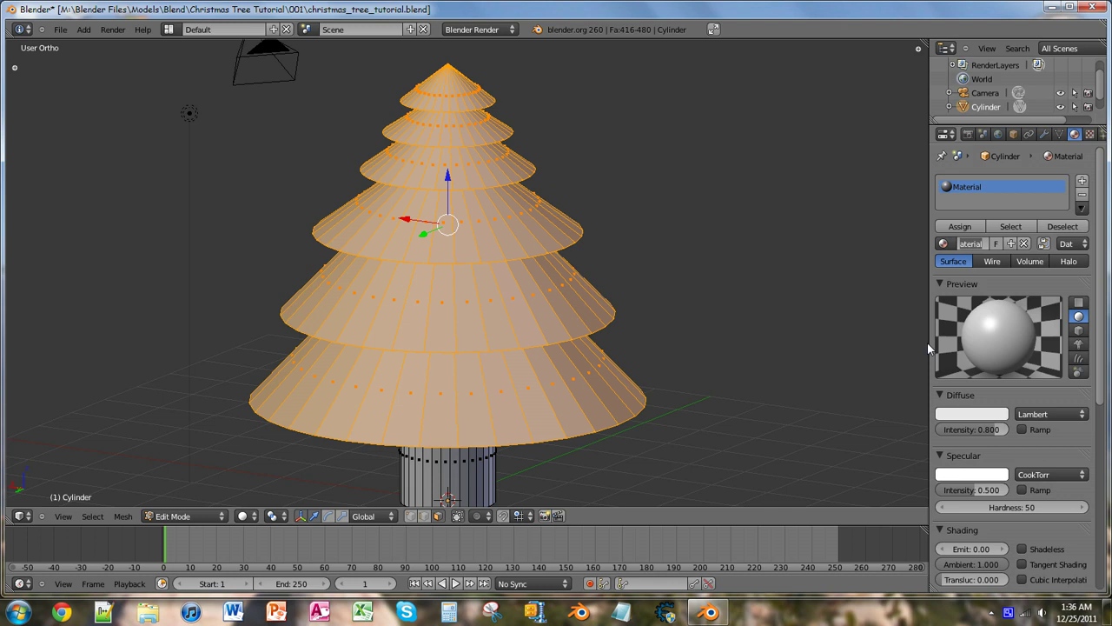
Rename the new material to 'Leaves'
key("BackSpace")
type("Leaves")
key("Return")
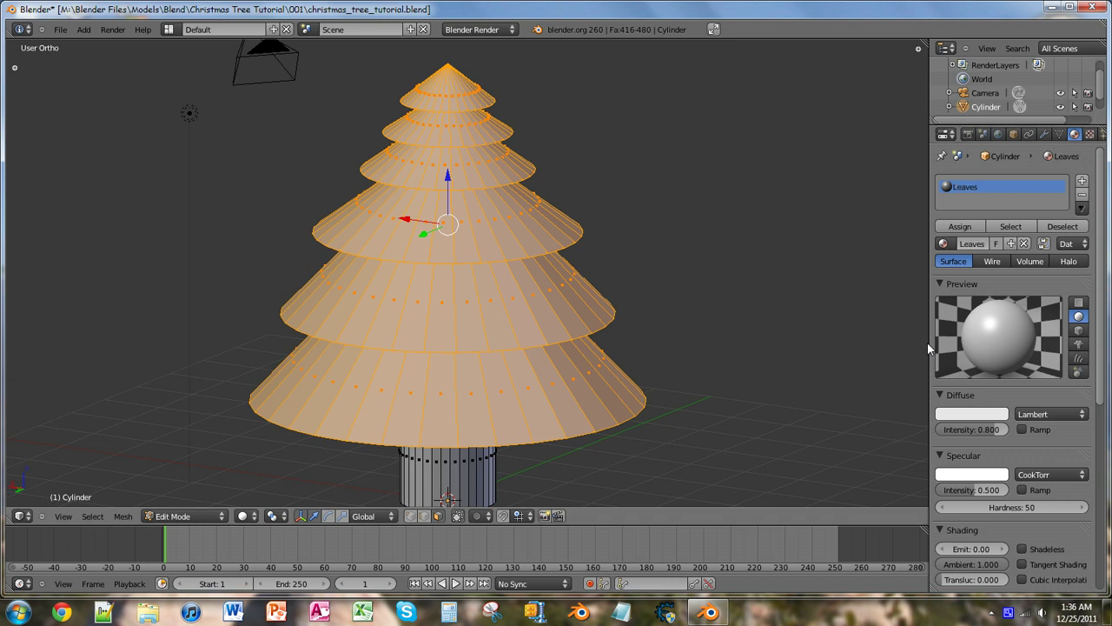
Set the Leaves diffuse colour to dark green (R 0, G 0.161, B 0.0127)
left_click(990, 413)
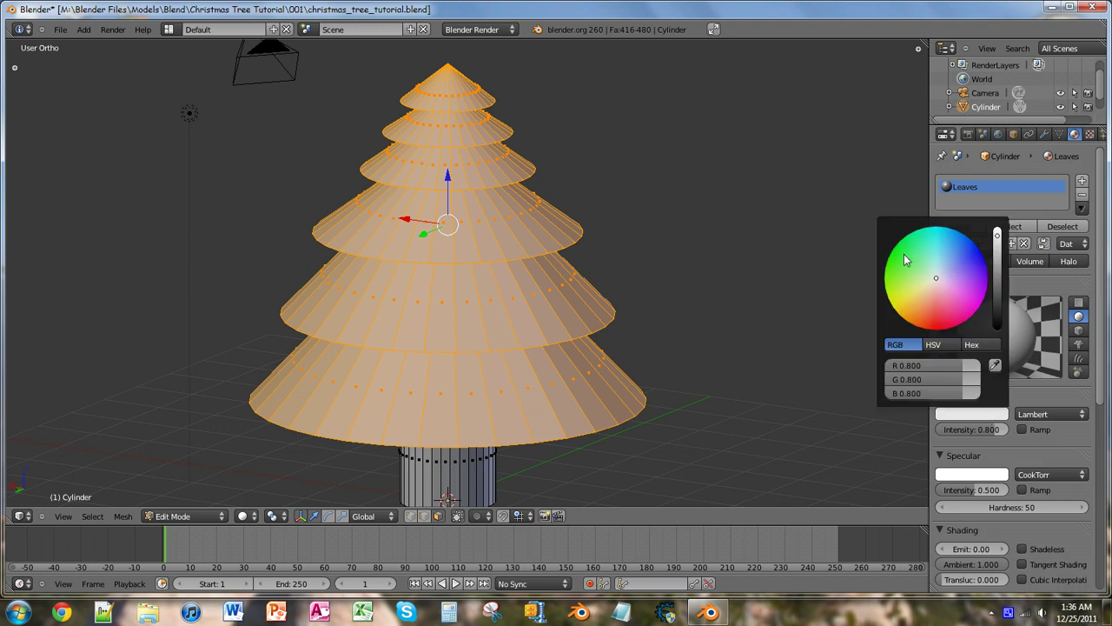
left_click_drag(898, 263, 895, 252)
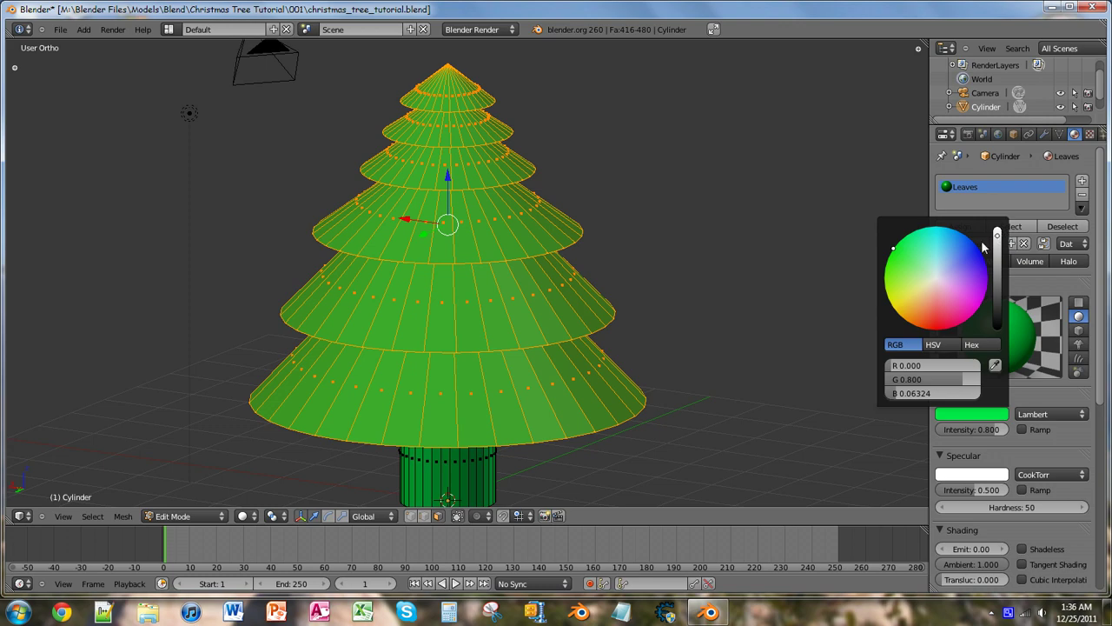
left_click_drag(996, 237, 655, 414)
scroll(654, 414, "down", 3)
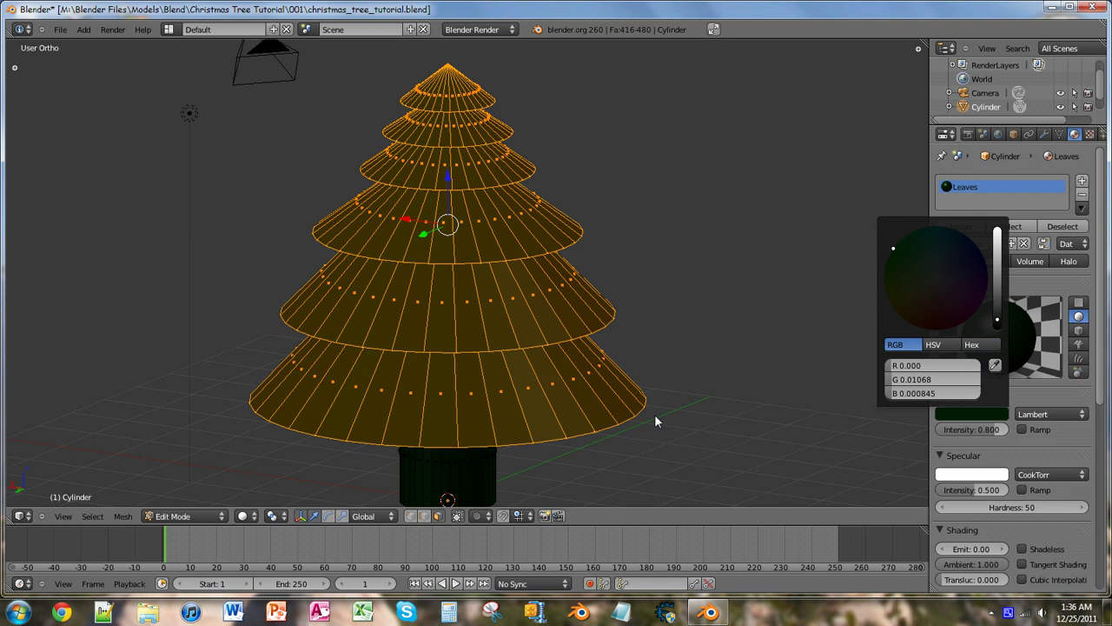
scroll(654, 413, "up", 4)
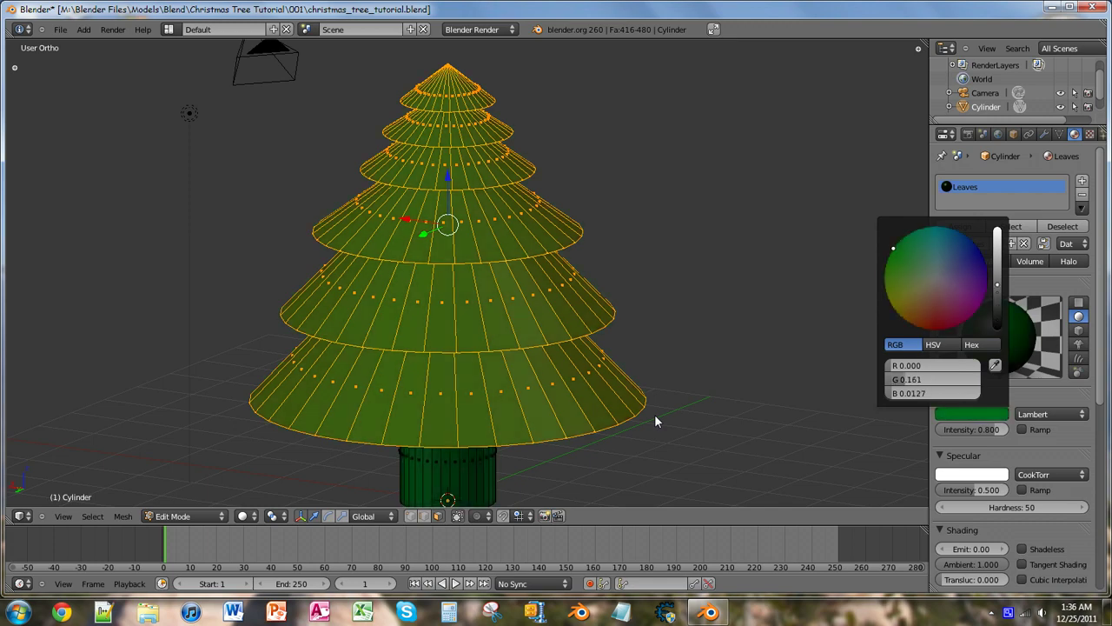
scroll(657, 412, "up", 1)
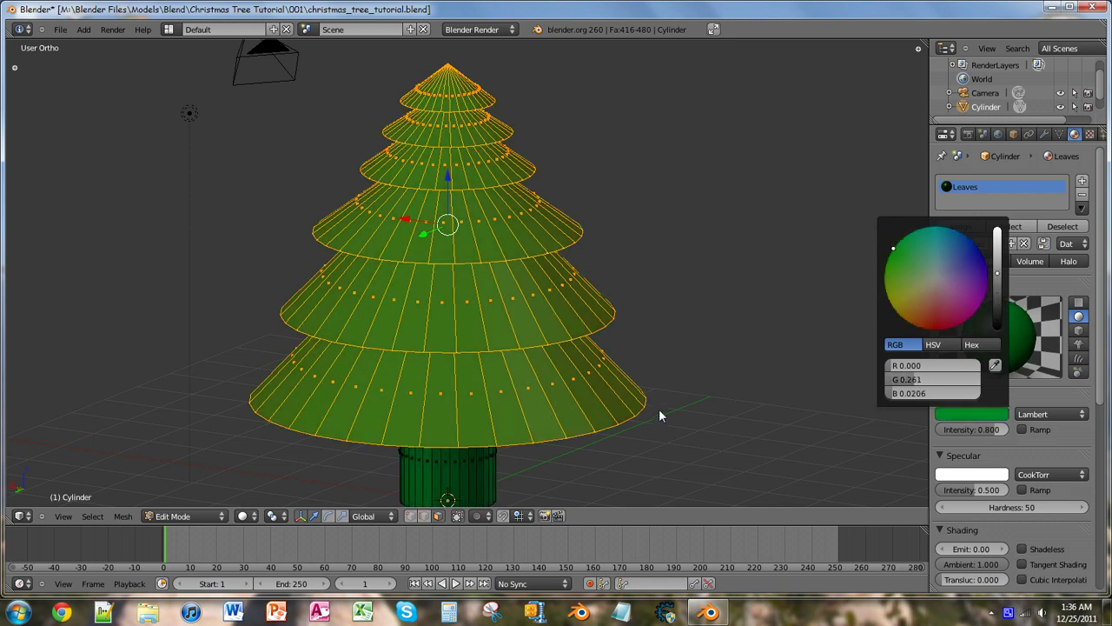
scroll(660, 409, "up", 1)
scroll(660, 408, "down", 3)
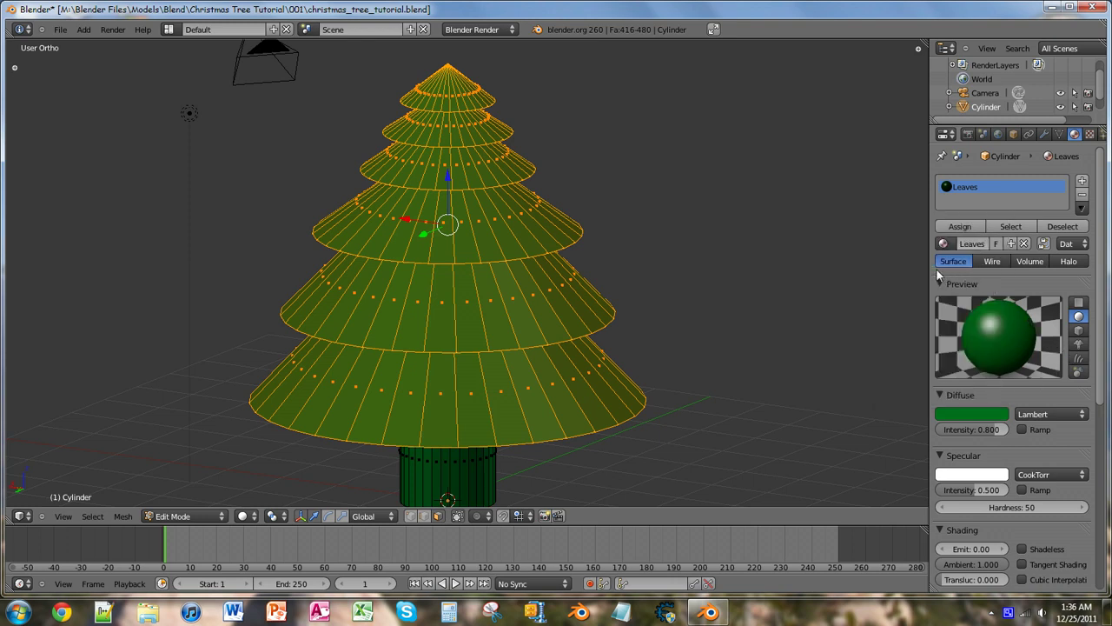
Set the Leaves diffuse intensity to 0.820 and specular intensity to 0.196
scroll(1032, 383, "down", 1)
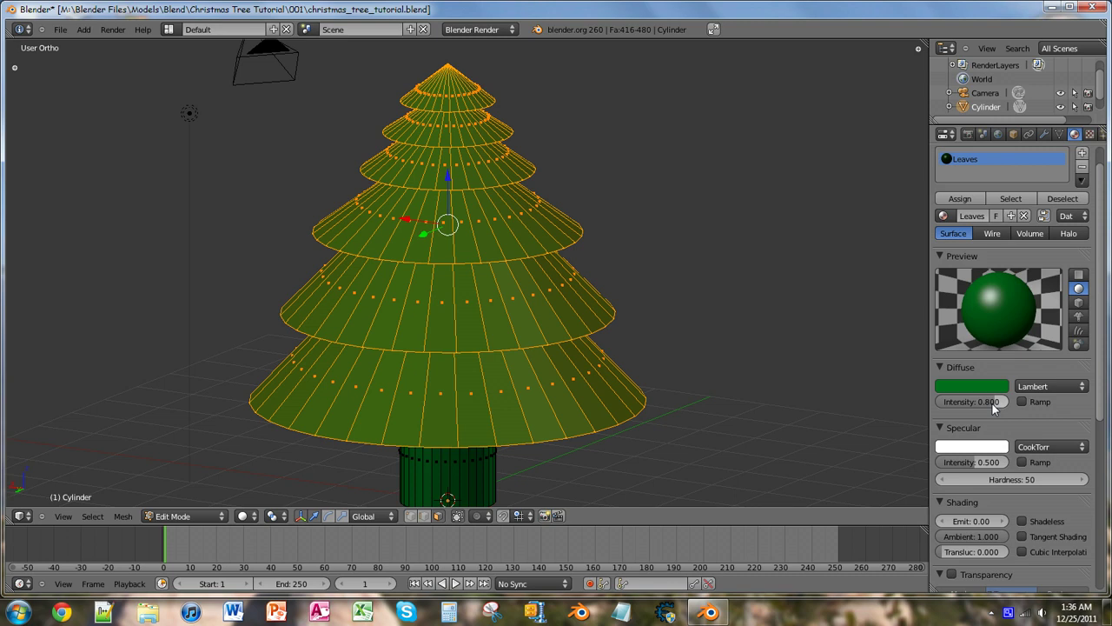
mouse_move(992, 404)
left_mouse_down()
mouse_move(962, 402)
mouse_move(996, 405)
left_mouse_up()
mouse_move(977, 470)
left_mouse_down()
mouse_move(954, 468)
mouse_move(996, 466)
left_mouse_up()
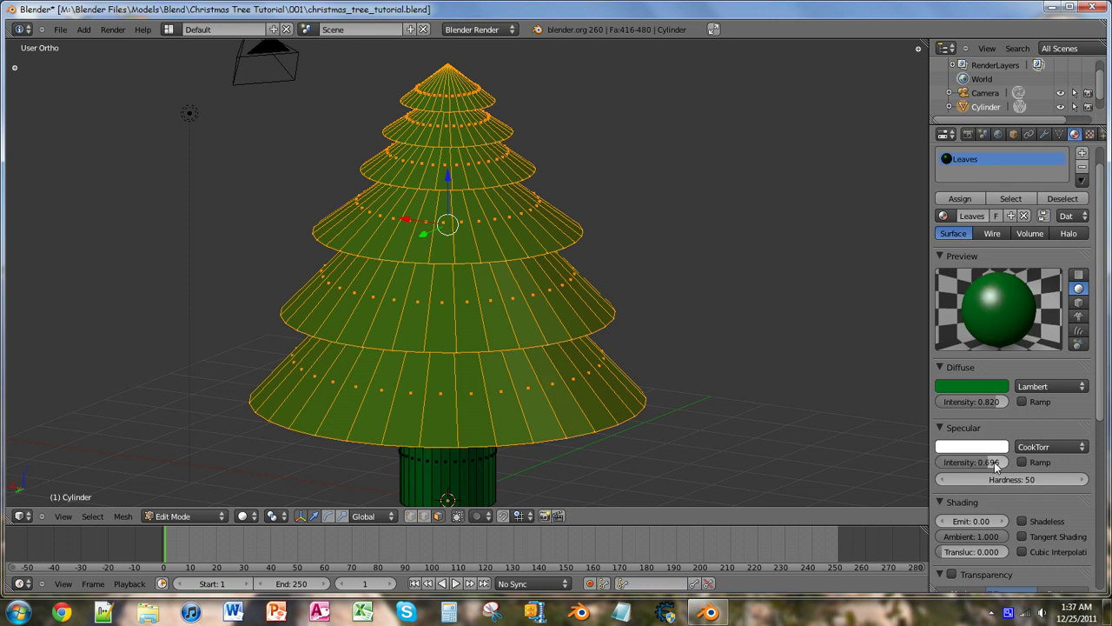
left_click(996, 466)
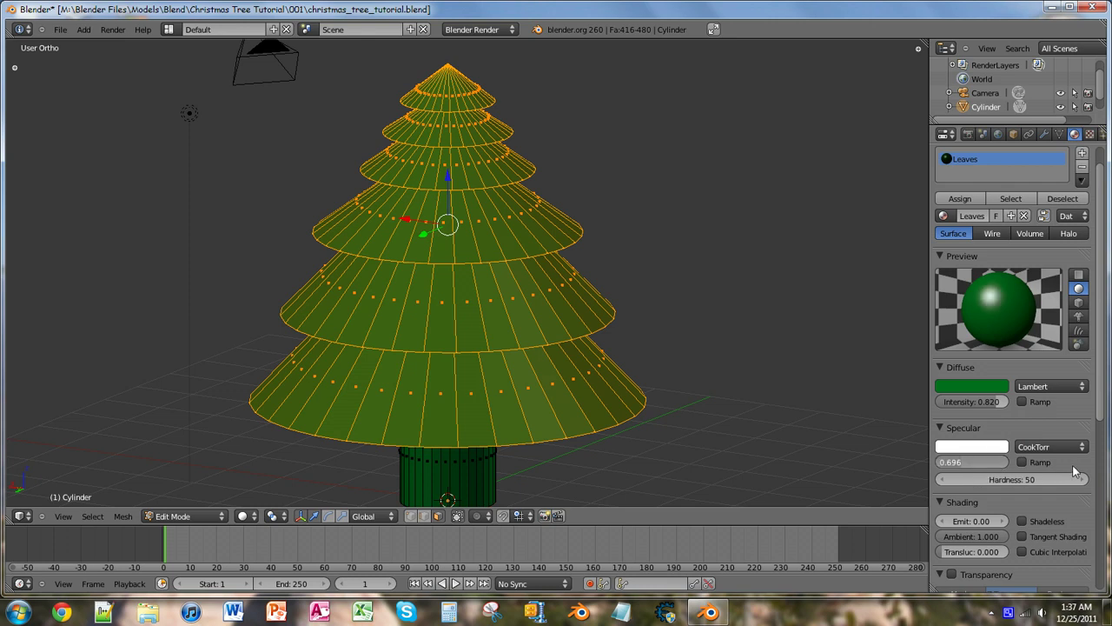
left_click_drag(991, 464, 949, 467)
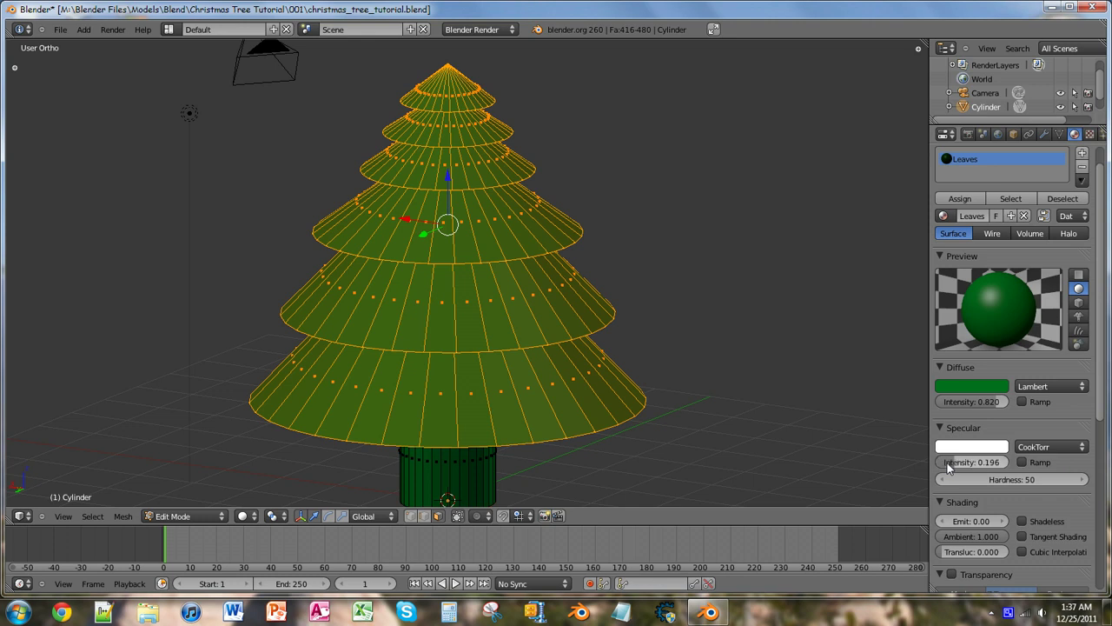
scroll(999, 472, "down", 3)
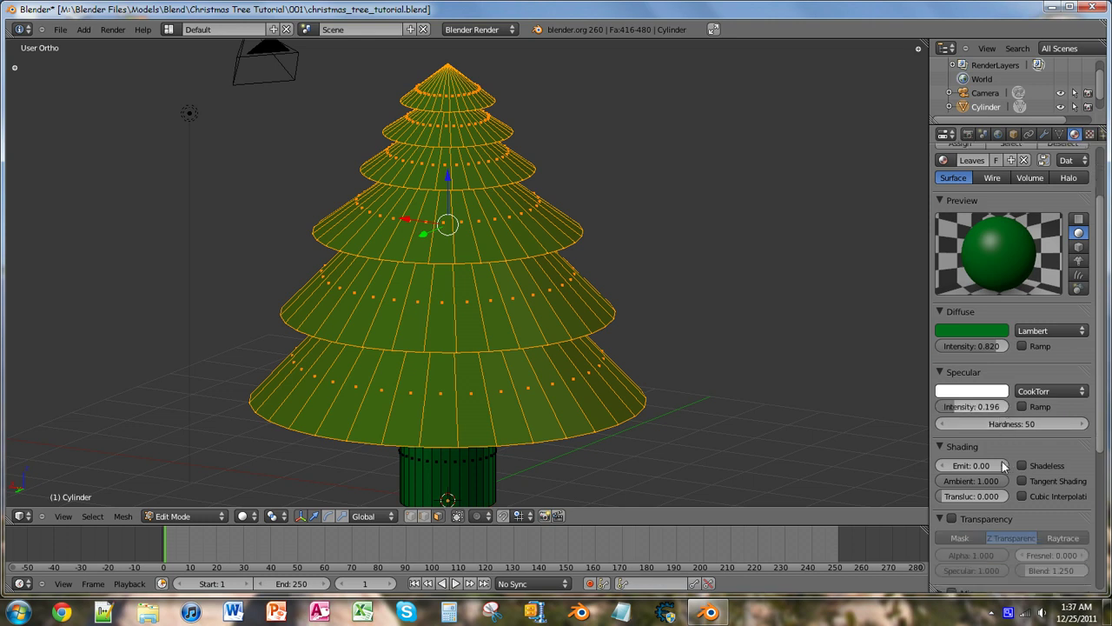
scroll(995, 465, "down", 4)
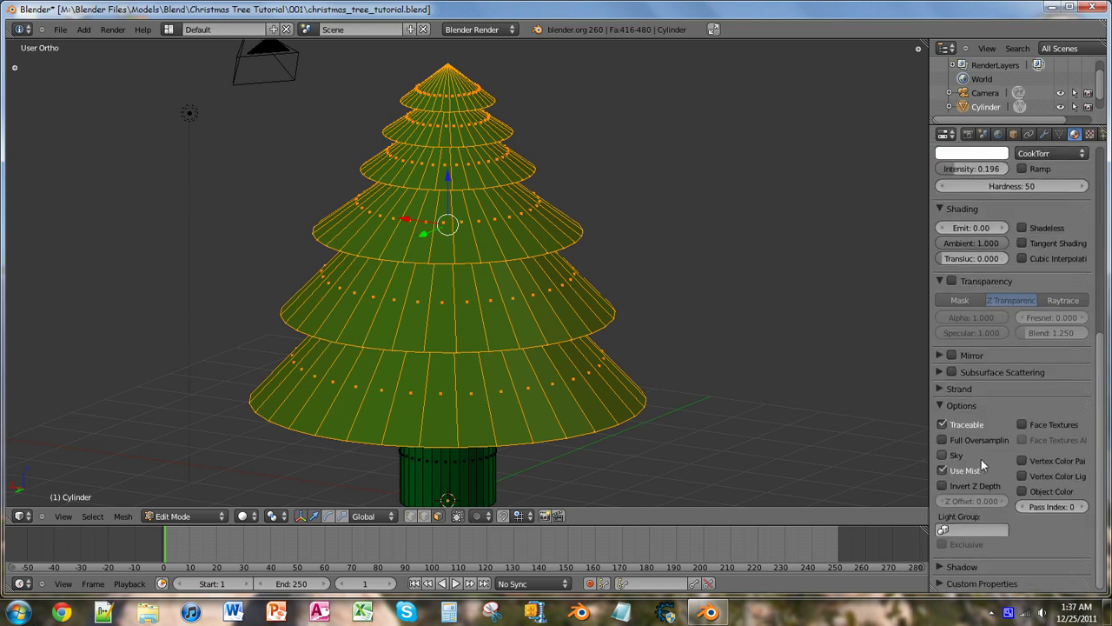
scroll(980, 461, "up", 6)
scroll(958, 279, "up", 2)
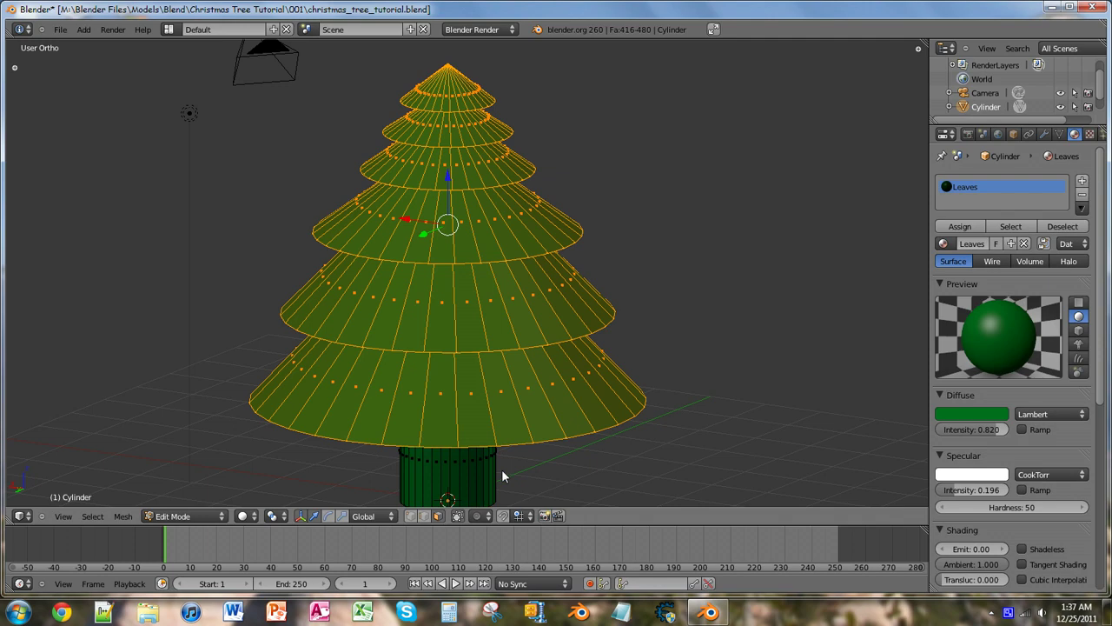
Deselect all faces of the Cylinder mesh so the whole tree shows green Leaves shading
middle_click_drag(480, 445, 503, 422)
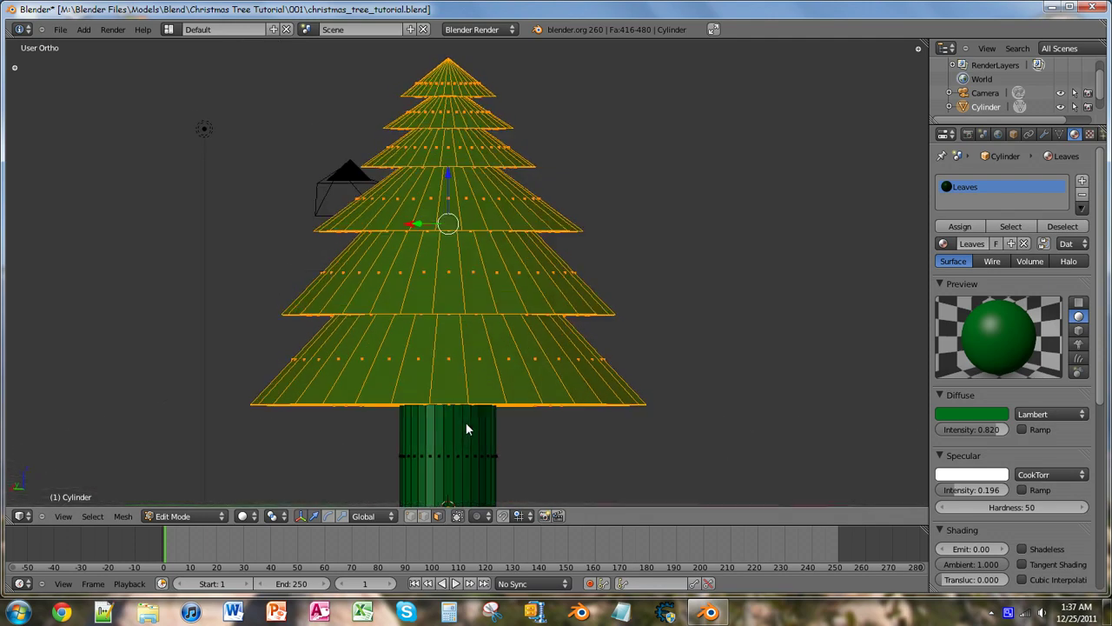
left_click(1062, 226)
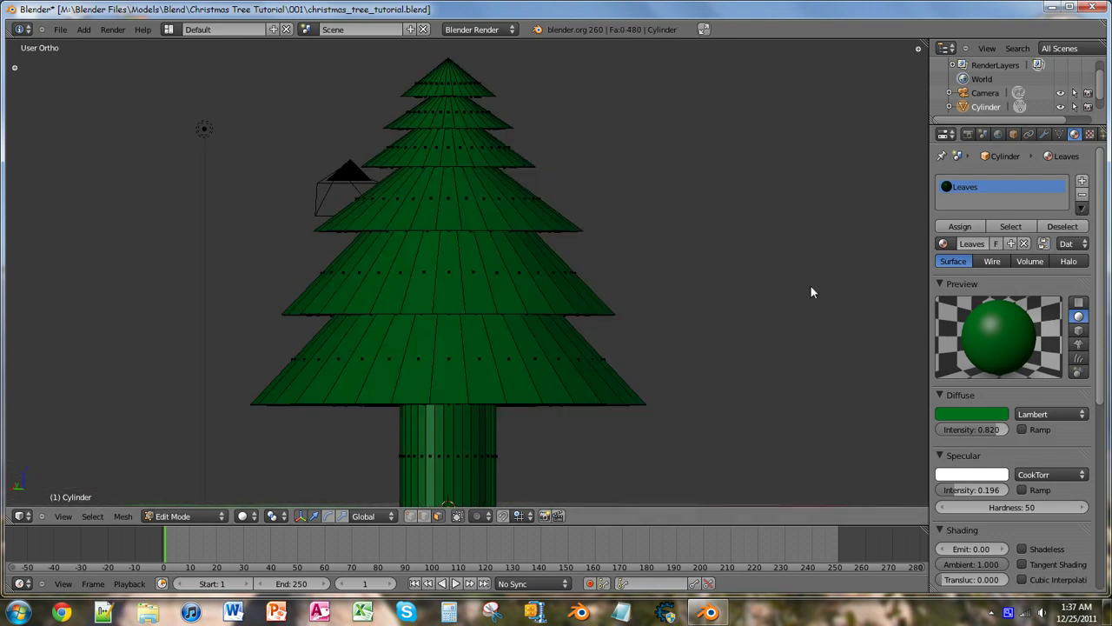
middle_click_drag(583, 421, 217, 434)
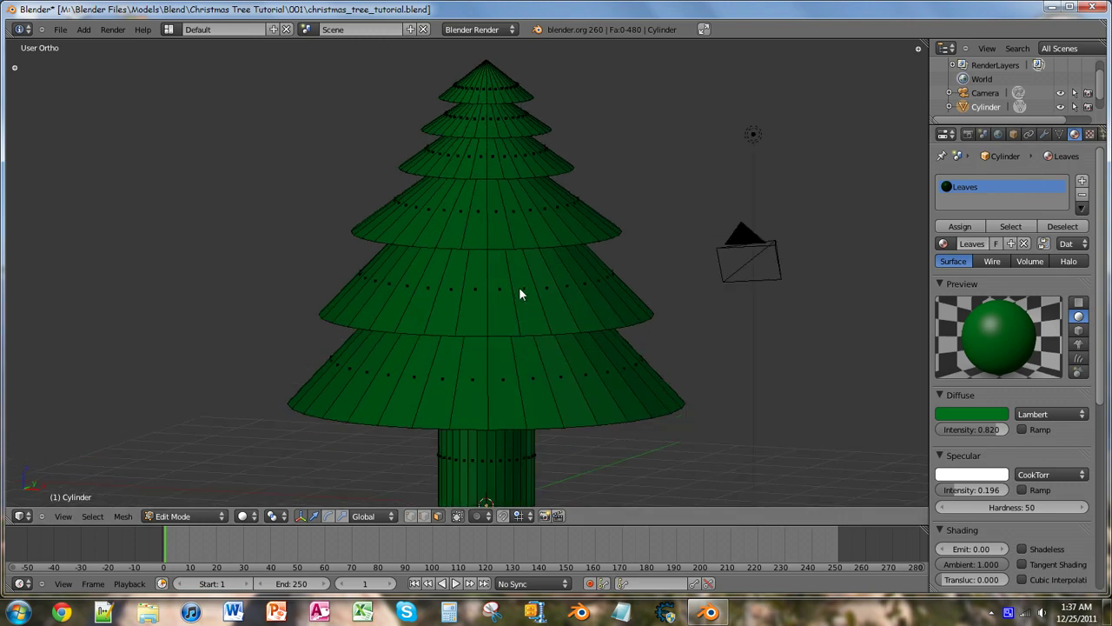
middle_click_drag(512, 310, 490, 103, "shift")
Dismiss the slow-performance notification and restore the Blender window to full screen
scroll(501, 260, "up", 4)
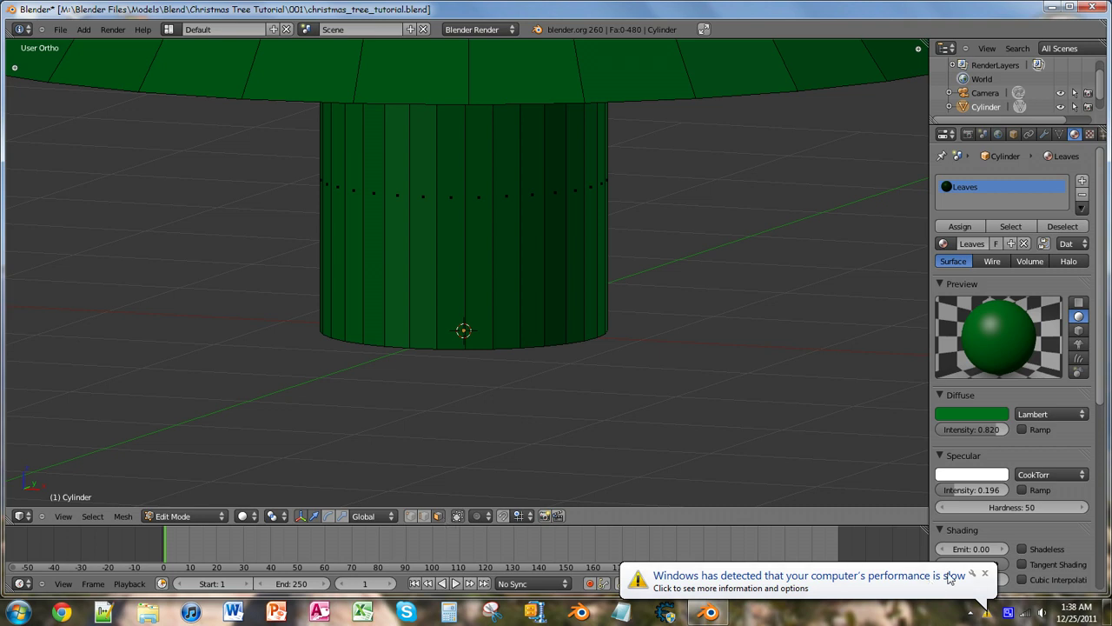
left_click(986, 573)
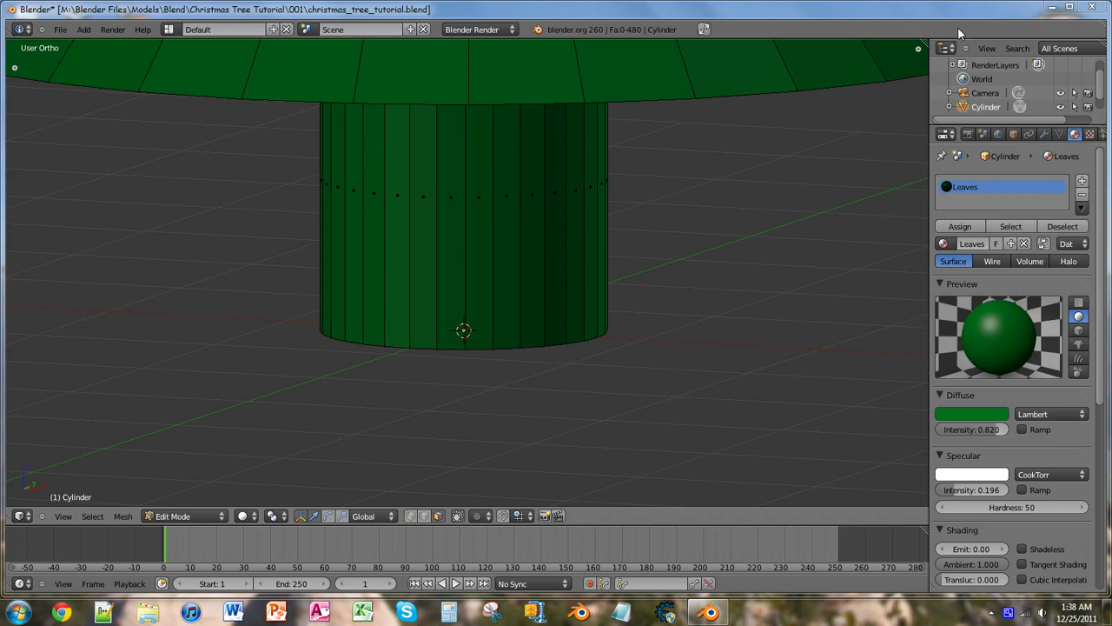
mouse_move(904, 16)
left_mouse_down()
mouse_move(797, 48)
mouse_move(819, 165)
mouse_move(907, 5)
left_mouse_up()
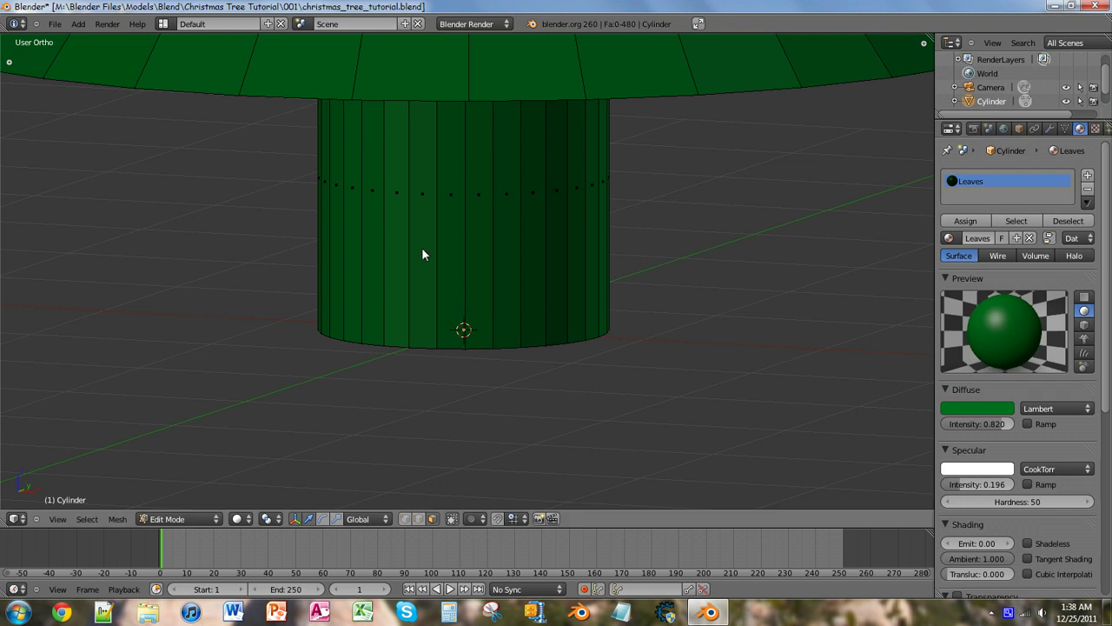
Box-select the trunk's side faces, then add its bottom cap faces, 48 in total
key("b")
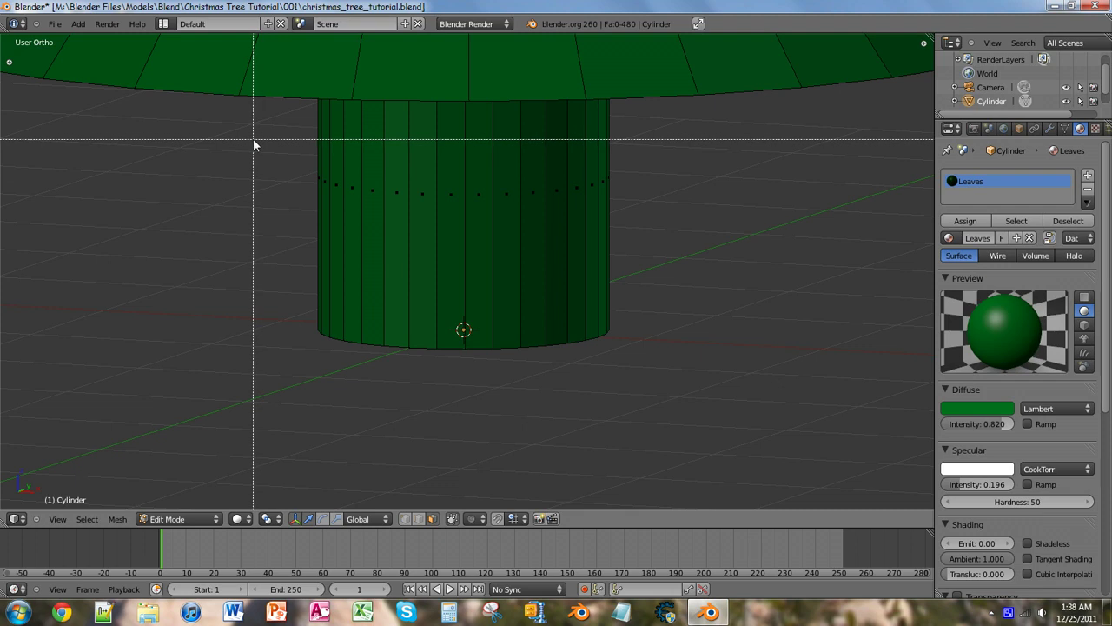
left_click_drag(262, 120, 760, 283)
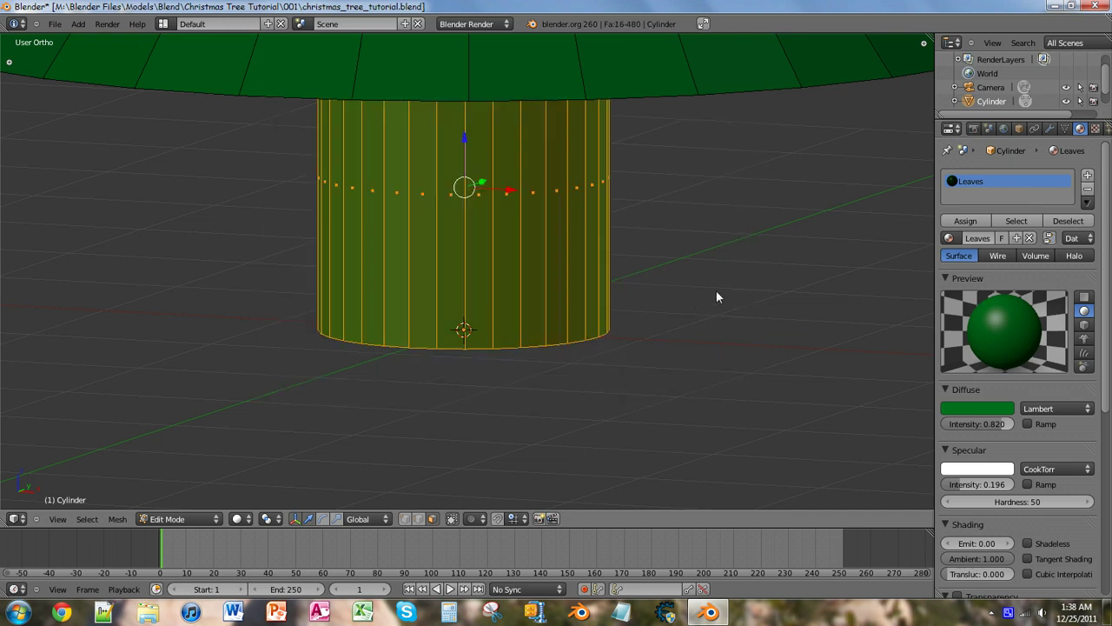
middle_click_drag(715, 289, 541, 217)
scroll(556, 367, "up", 2)
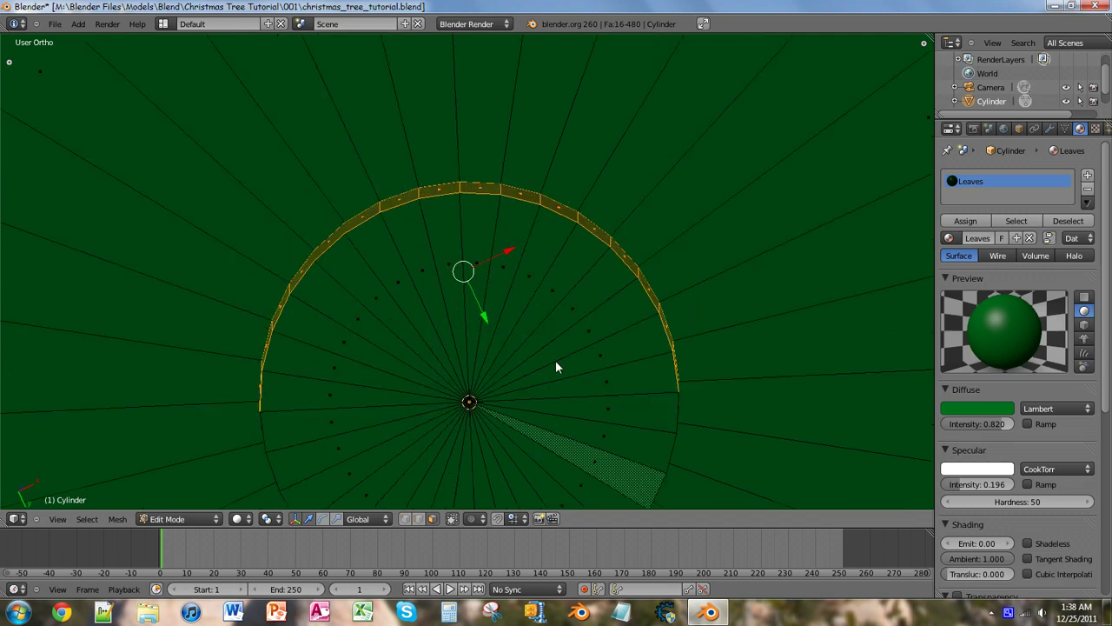
middle_click_drag(548, 380, 537, 233, "shift")
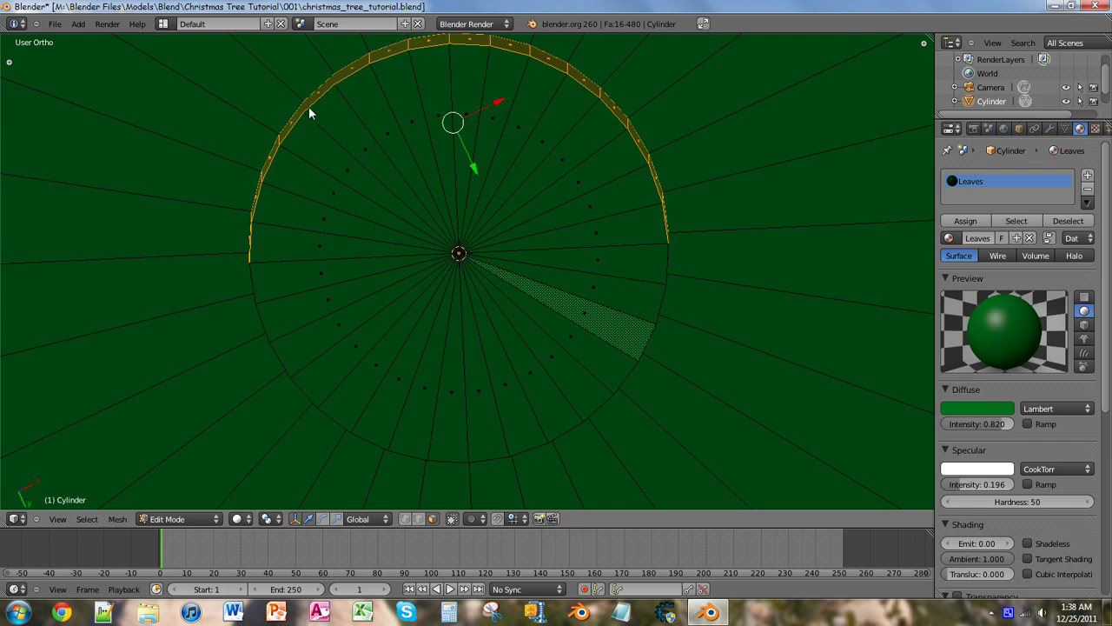
key("b")
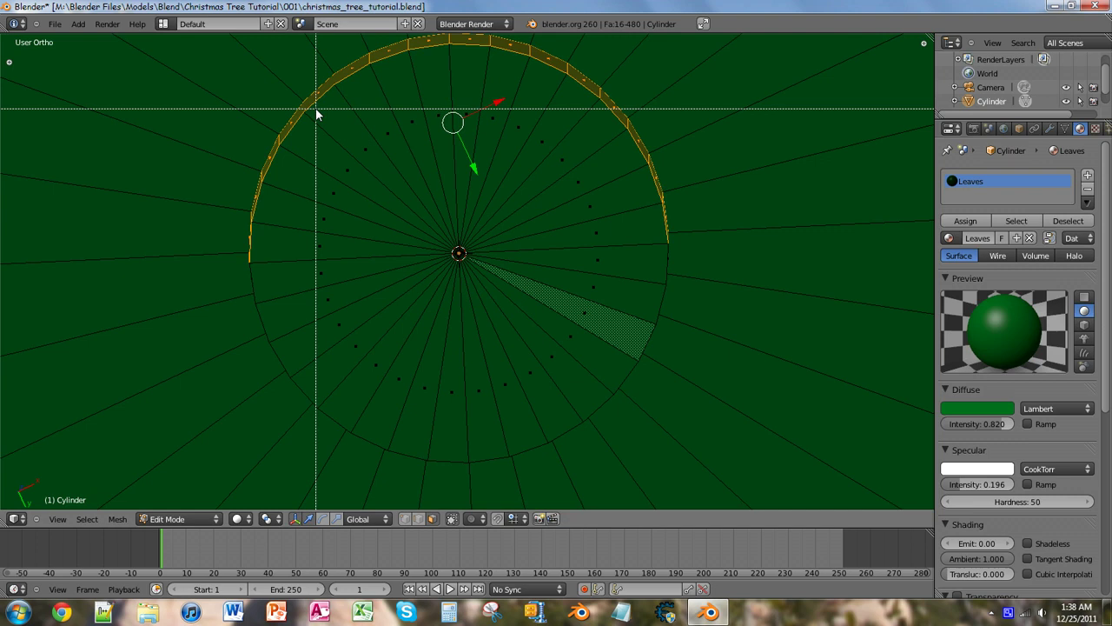
left_click_drag(316, 109, 602, 395)
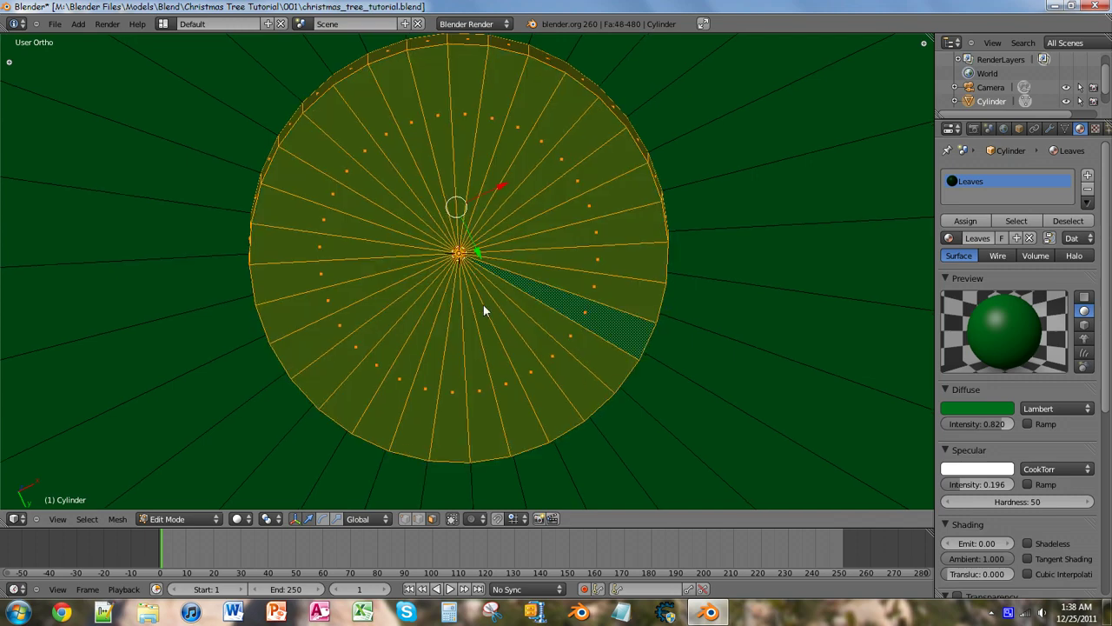
middle_click_drag(484, 310, 782, 454)
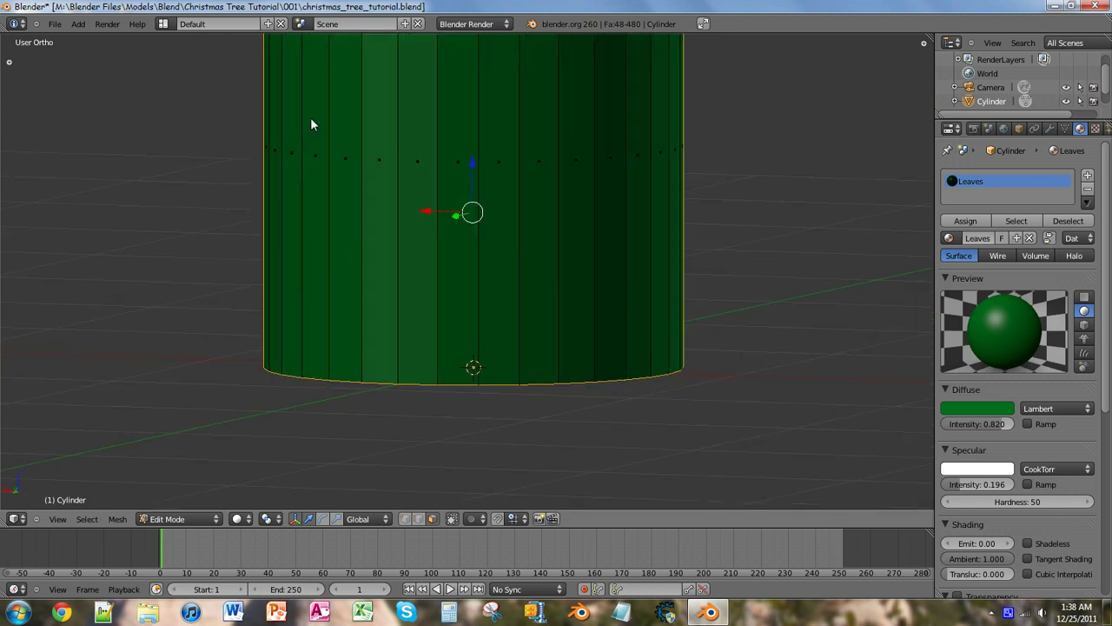
Box-select the trunk faces and orbit around to check the whole trunk is selected
key("b")
left_click_drag(196, 70, 267, 113)
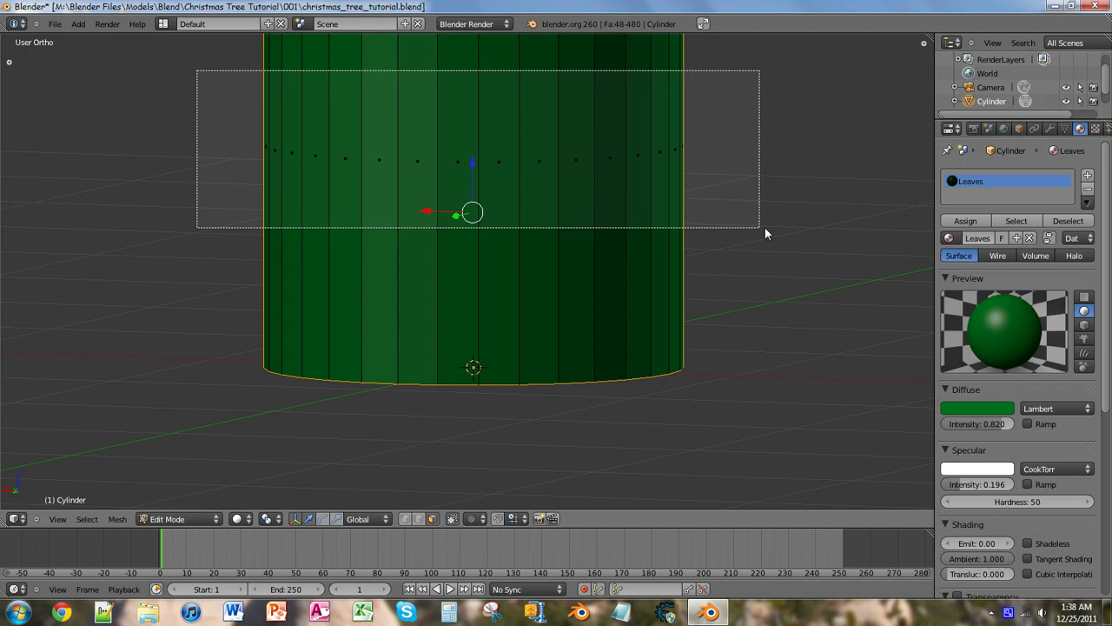
left_click_drag(765, 226, 772, 230)
middle_click_drag(771, 230, 472, 203)
scroll(445, 291, "up", 5)
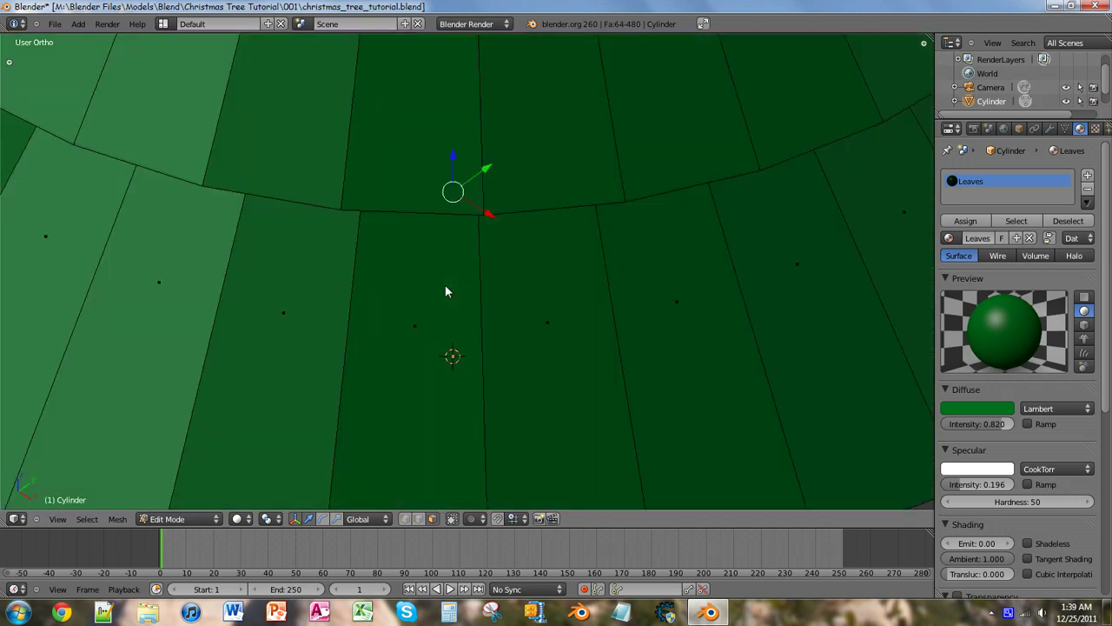
scroll(445, 284, "down", 5)
middle_click_drag(445, 284, 507, 228)
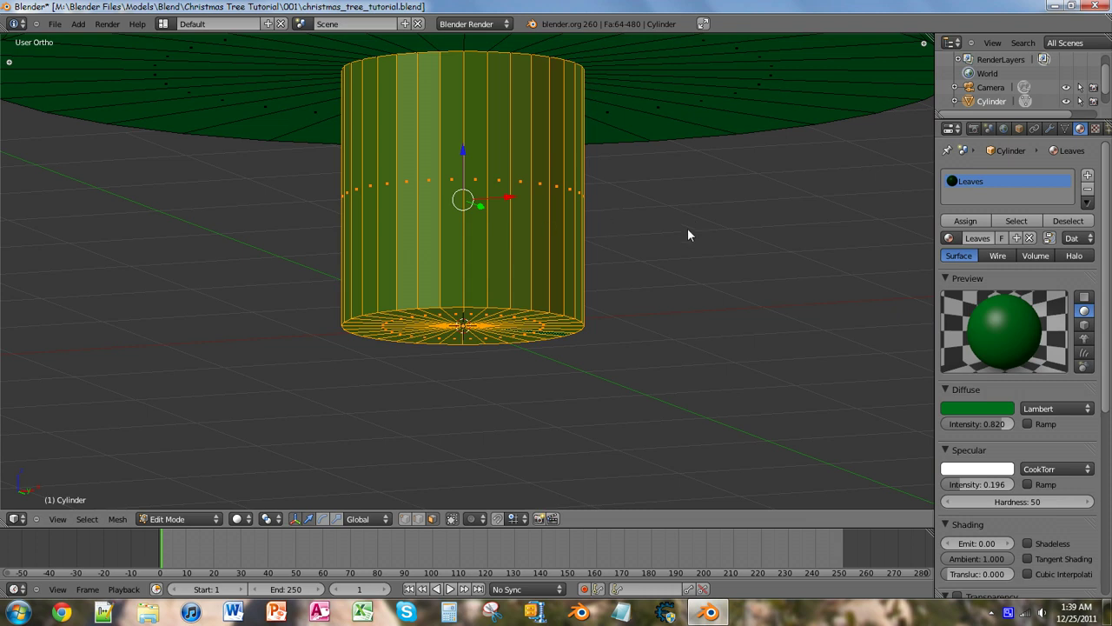
middle_click_drag(688, 227, 632, 271)
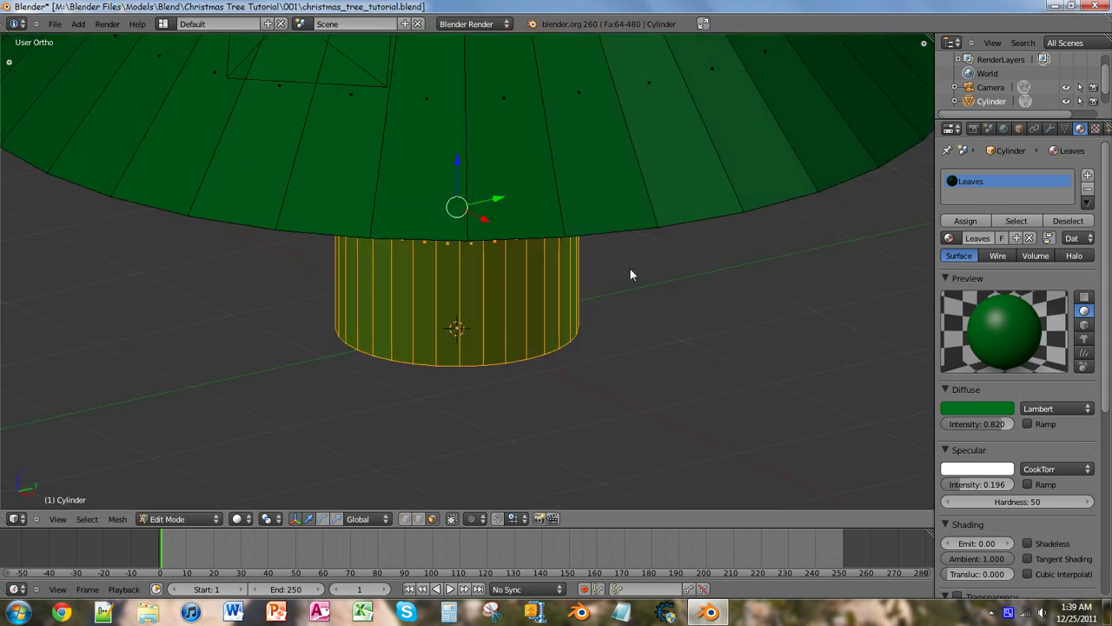
Add a second material slot and assign it to the selected trunk faces
left_click(1088, 177)
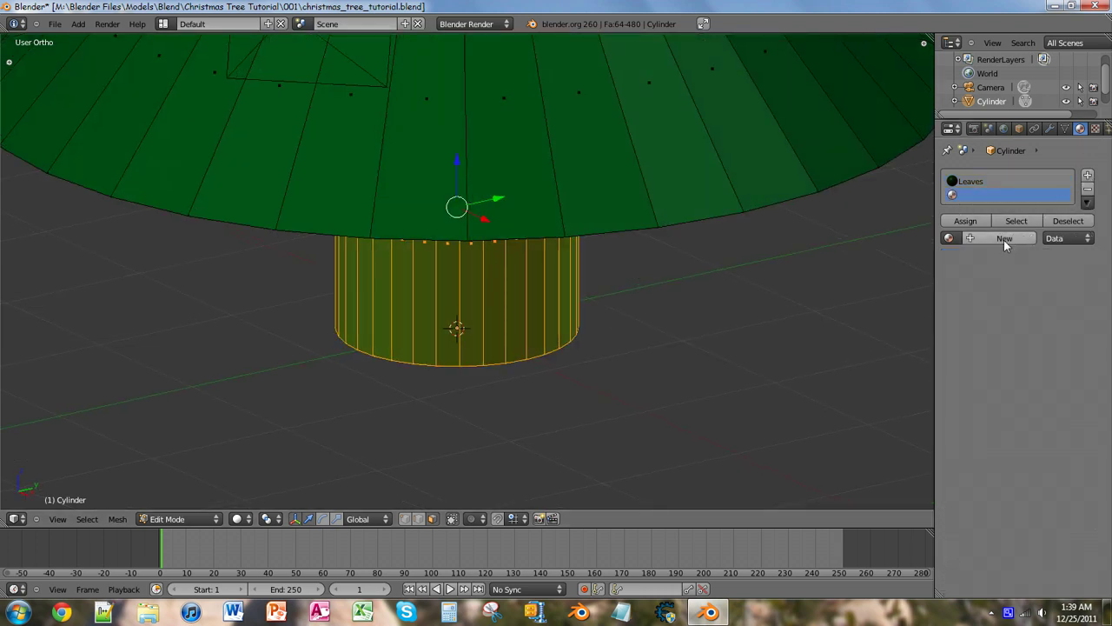
left_click(973, 225)
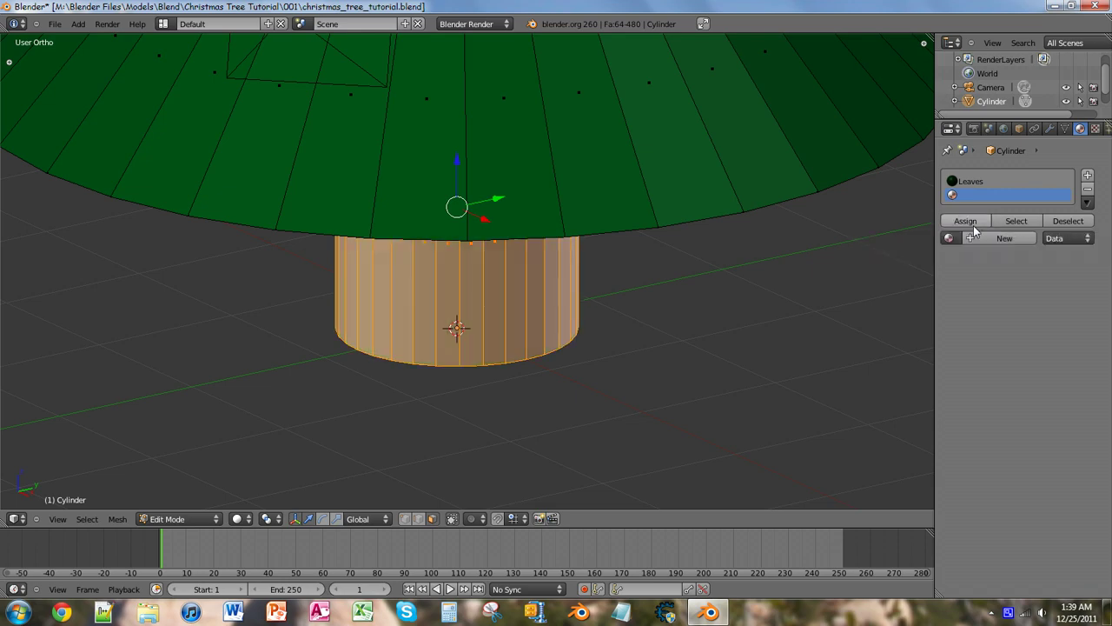
middle_click_drag(759, 352, 704, 333)
Create a new trunk material and darken its diffuse colour toward an orange-brown on the colour wheel
left_click(1004, 239)
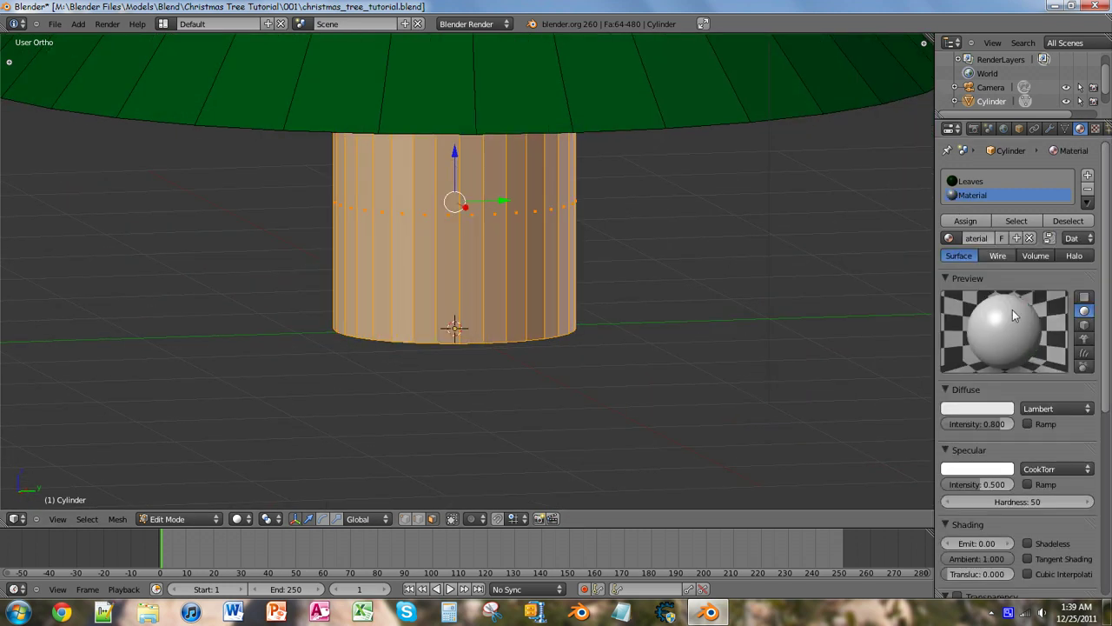
left_click(973, 411)
left_click(939, 275)
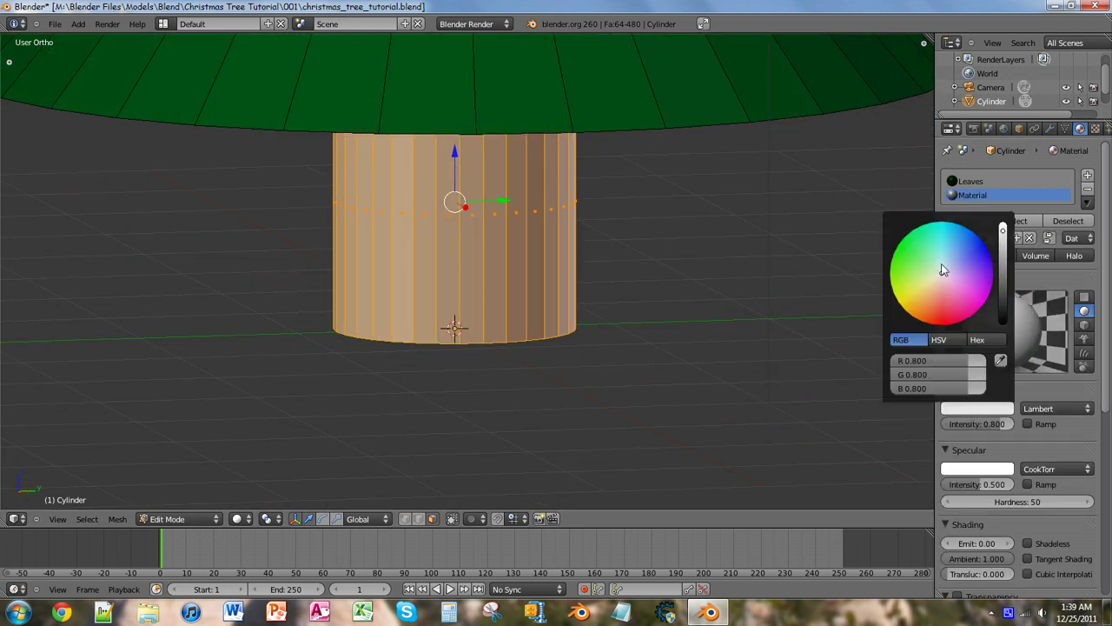
mouse_move(928, 273)
left_mouse_down()
mouse_move(913, 261)
mouse_move(915, 273)
mouse_move(947, 258)
mouse_move(937, 274)
left_mouse_up()
left_click_drag(958, 392, 900, 391)
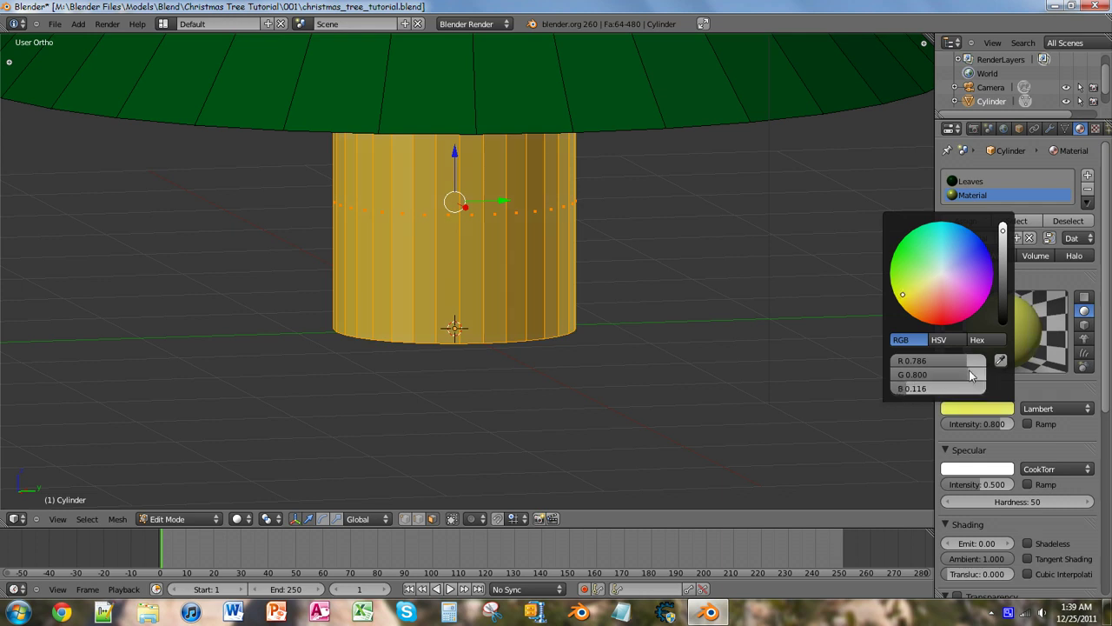
left_click_drag(970, 374, 911, 366)
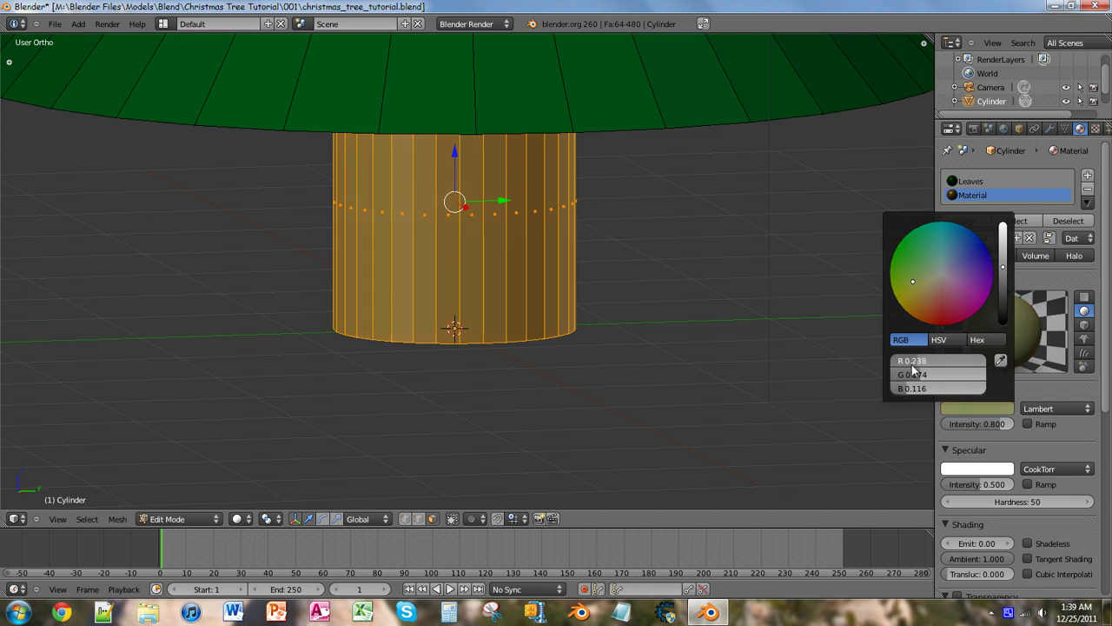
mouse_move(935, 315)
left_mouse_down()
mouse_move(975, 229)
mouse_move(956, 224)
mouse_move(965, 239)
mouse_move(914, 299)
left_mouse_up()
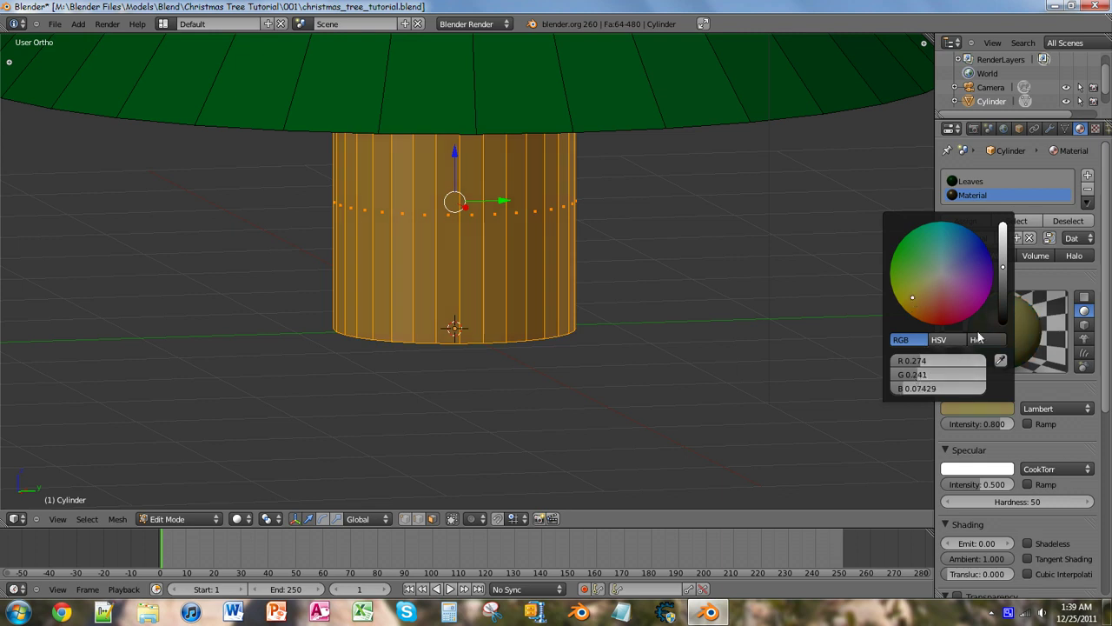
left_click_drag(1004, 269, 1006, 290)
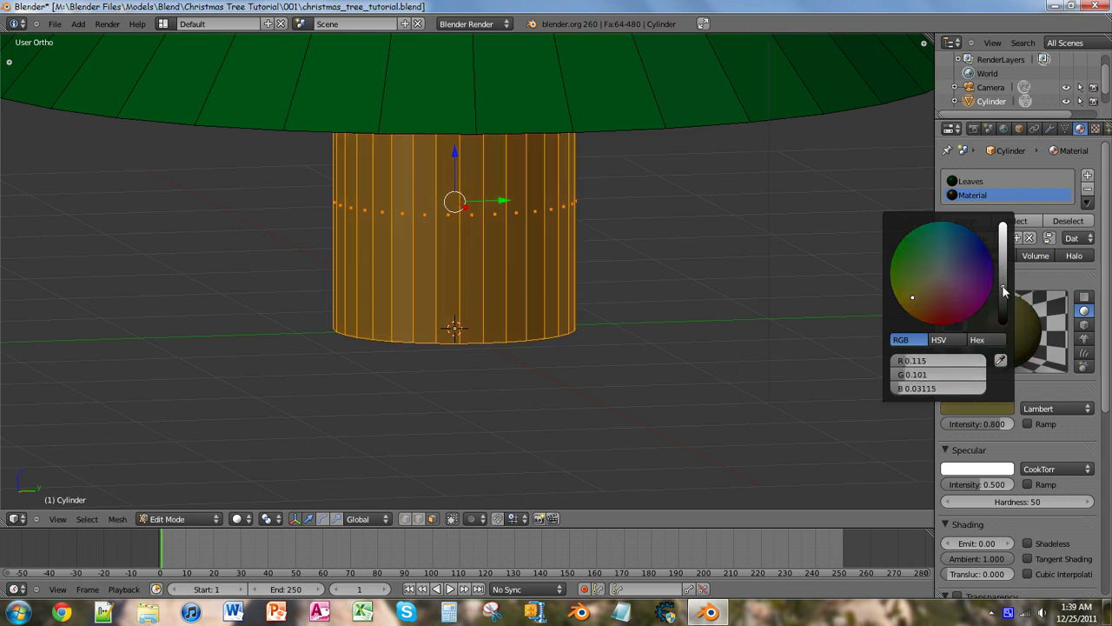
Set the brown to R 0.100, G 0.0642, B 0.03115 with diffuse intensity 0.457
left_click(910, 375)
type("0.175")
key("Return")
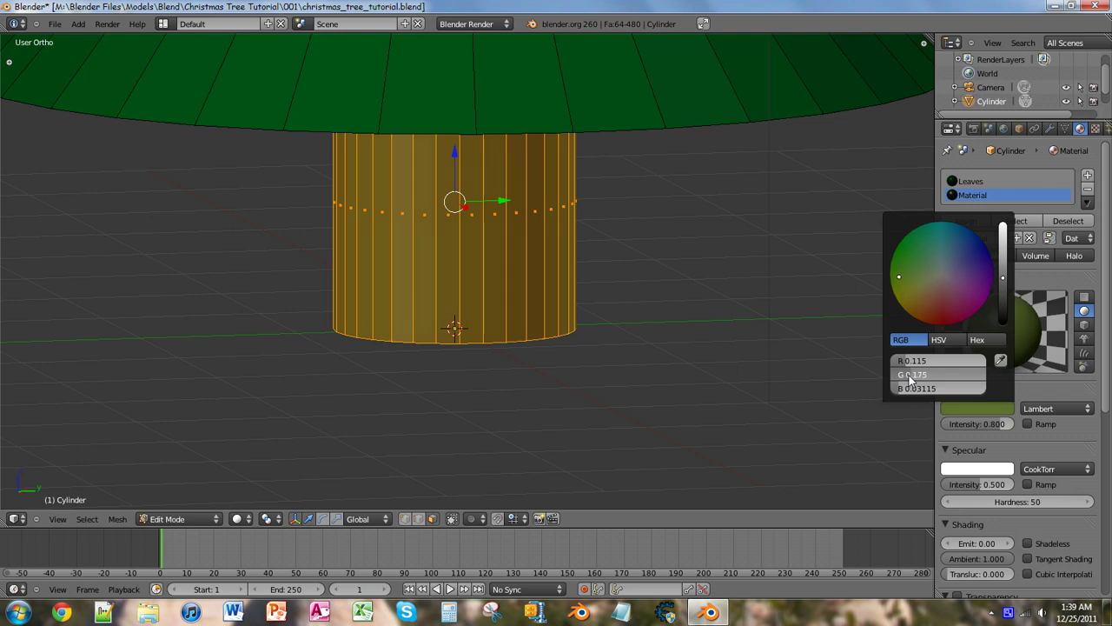
left_click_drag(908, 374, 902, 361)
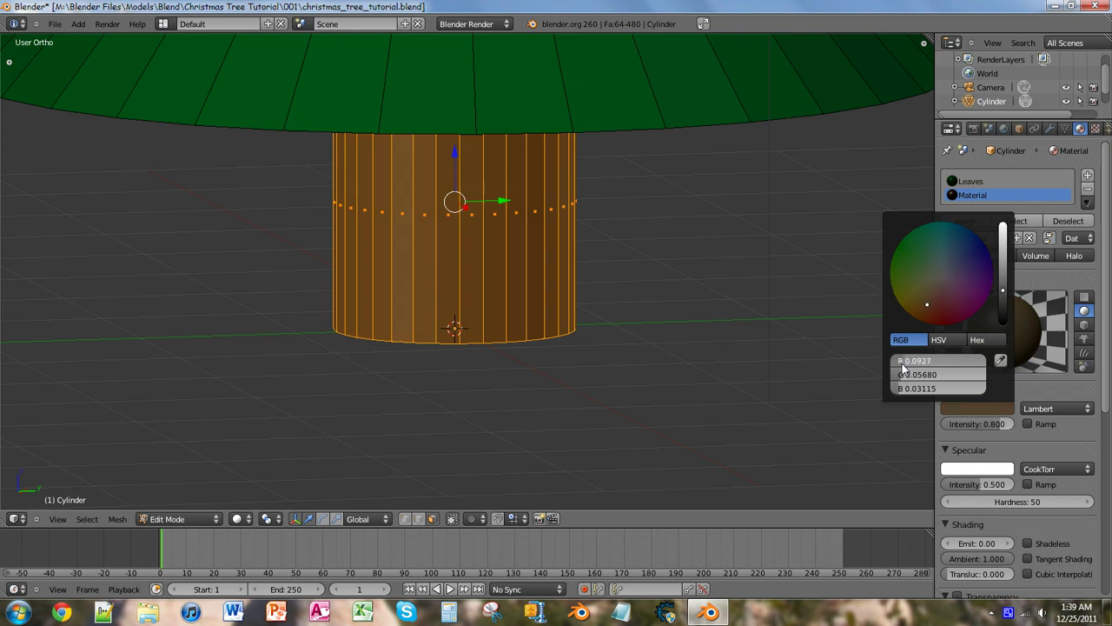
left_click(900, 363)
type("0.1")
key("Return")
left_click_drag(901, 375, 902, 374)
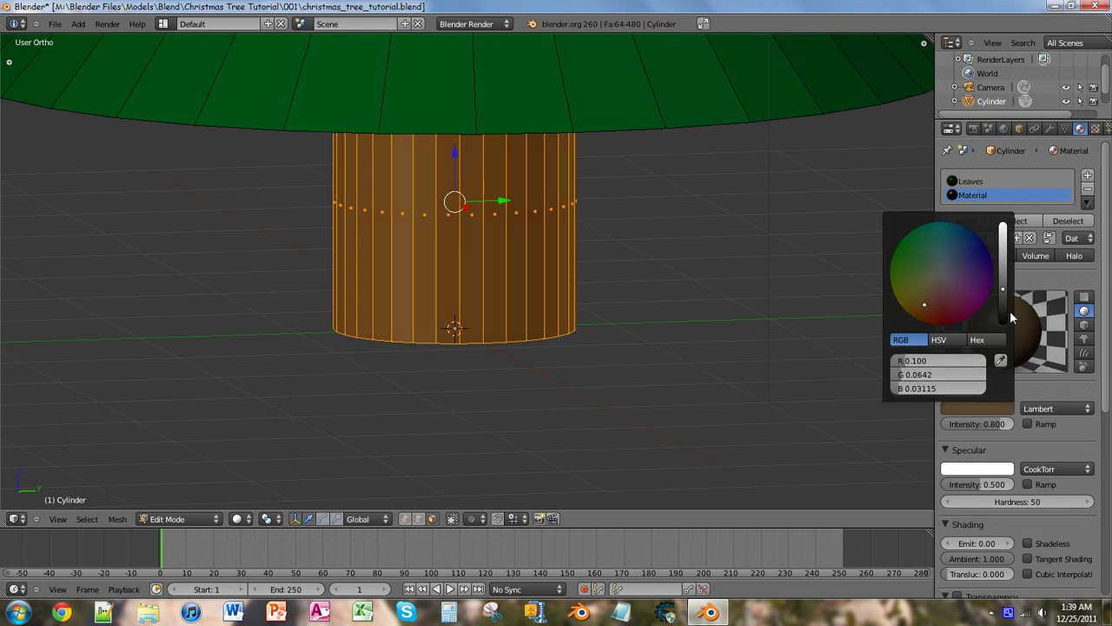
left_click_drag(994, 423, 970, 424)
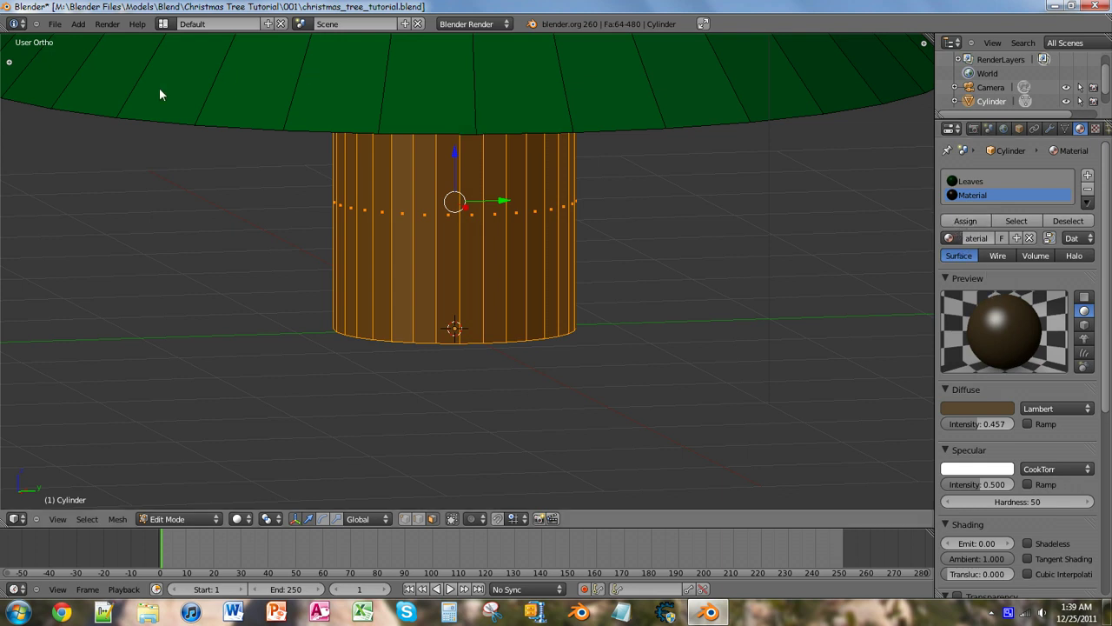
Deselect the trunk faces and raise the trunk material's diffuse intensity to 0.722
scroll(589, 301, "down", 8)
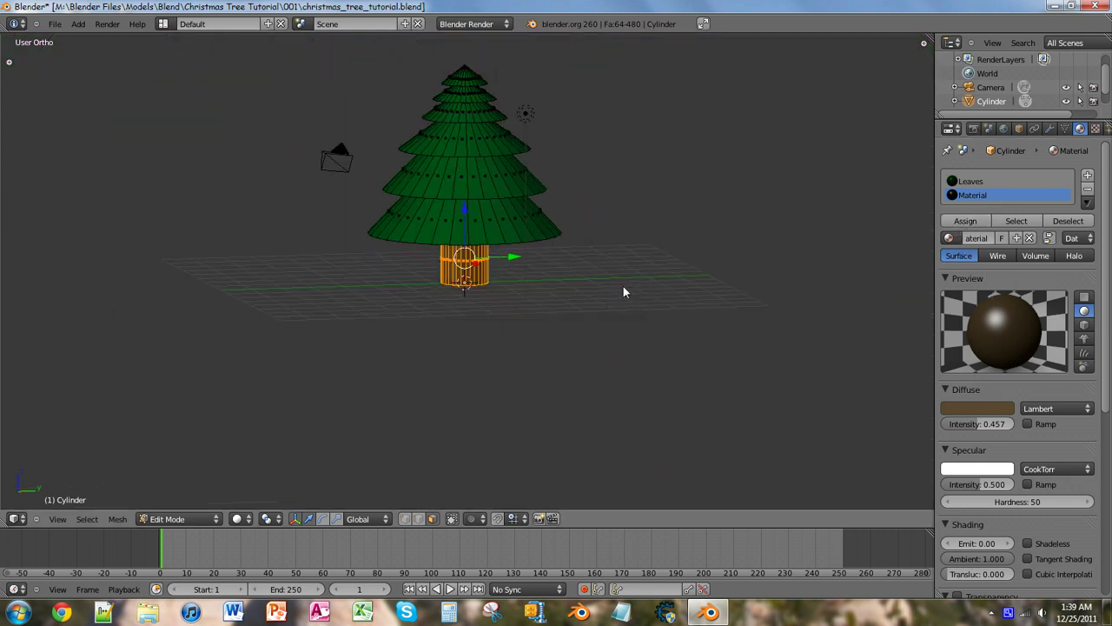
middle_click_drag(589, 301, 539, 300)
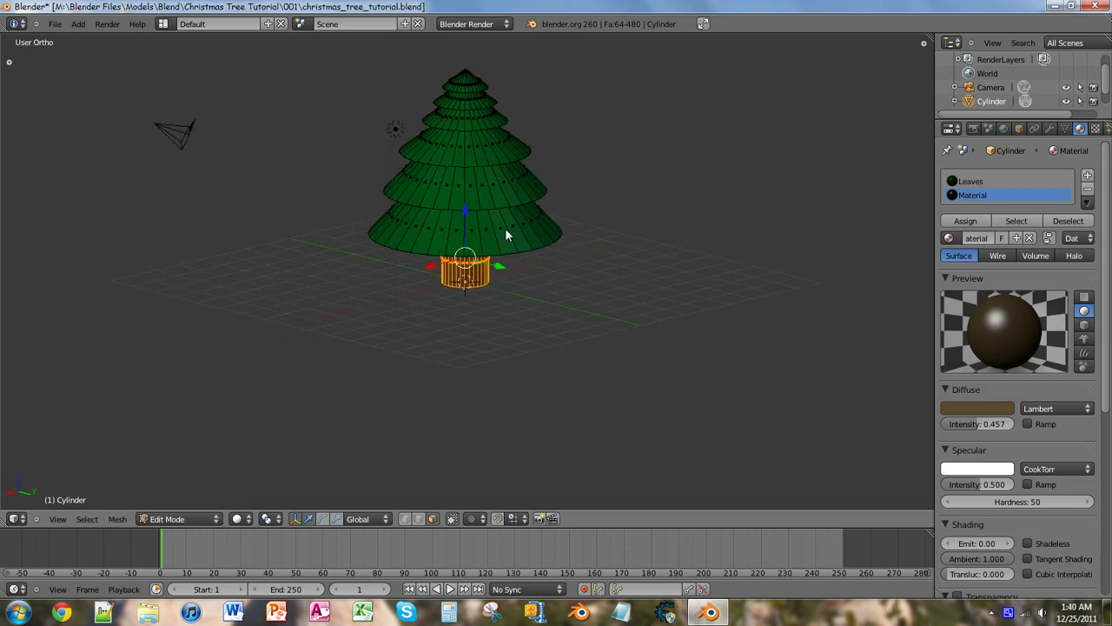
key("a")
middle_click_drag(496, 261, 392, 276)
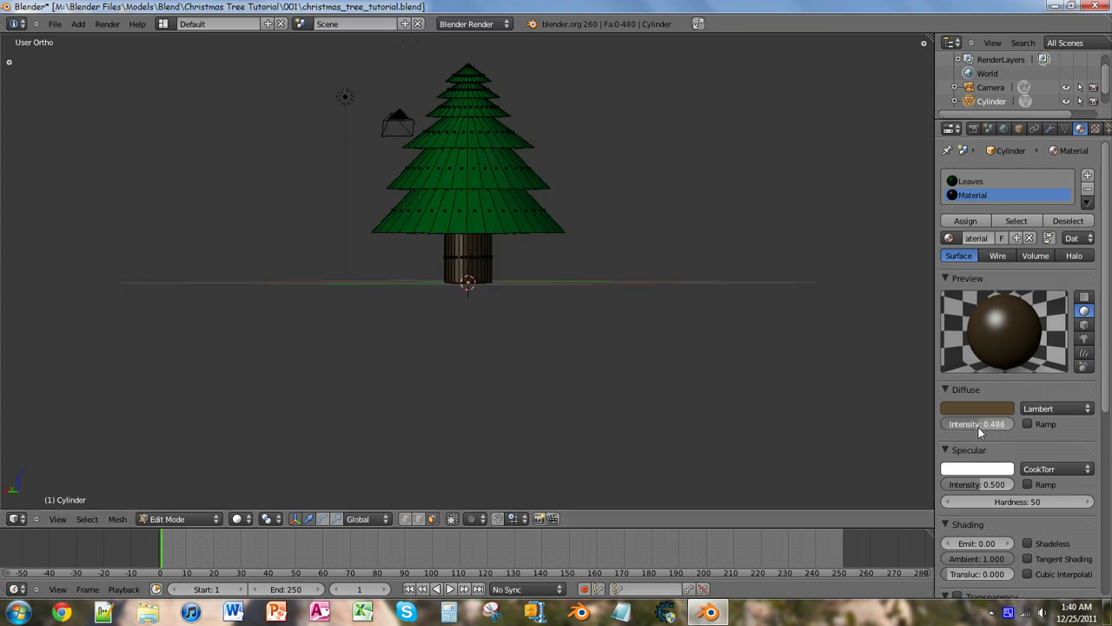
left_click_drag(992, 424, 994, 426)
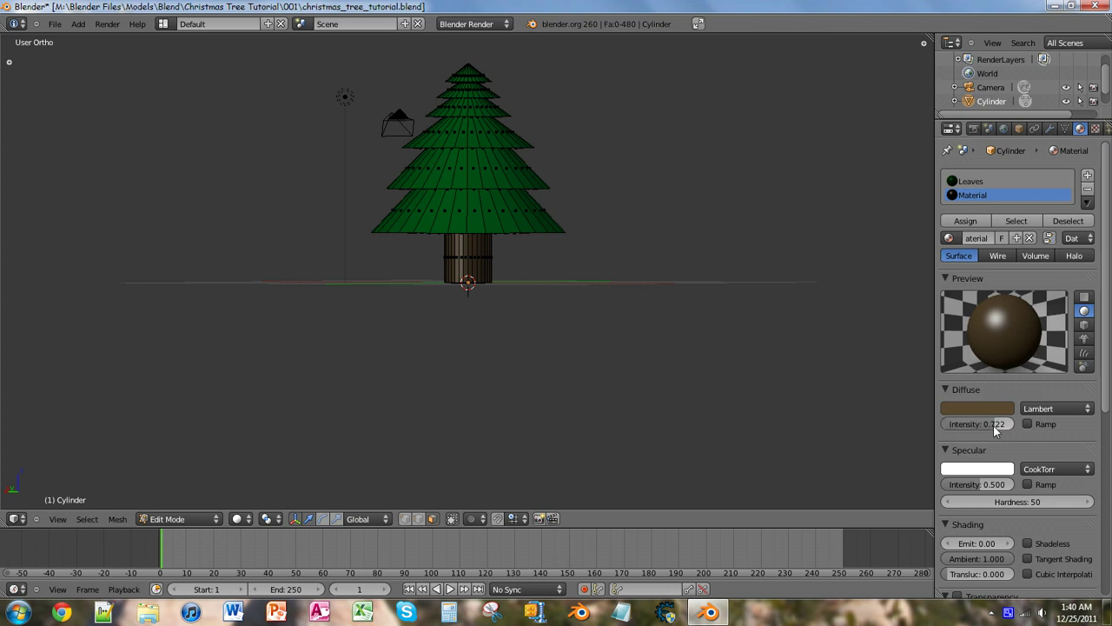
middle_click_drag(712, 330, 609, 322)
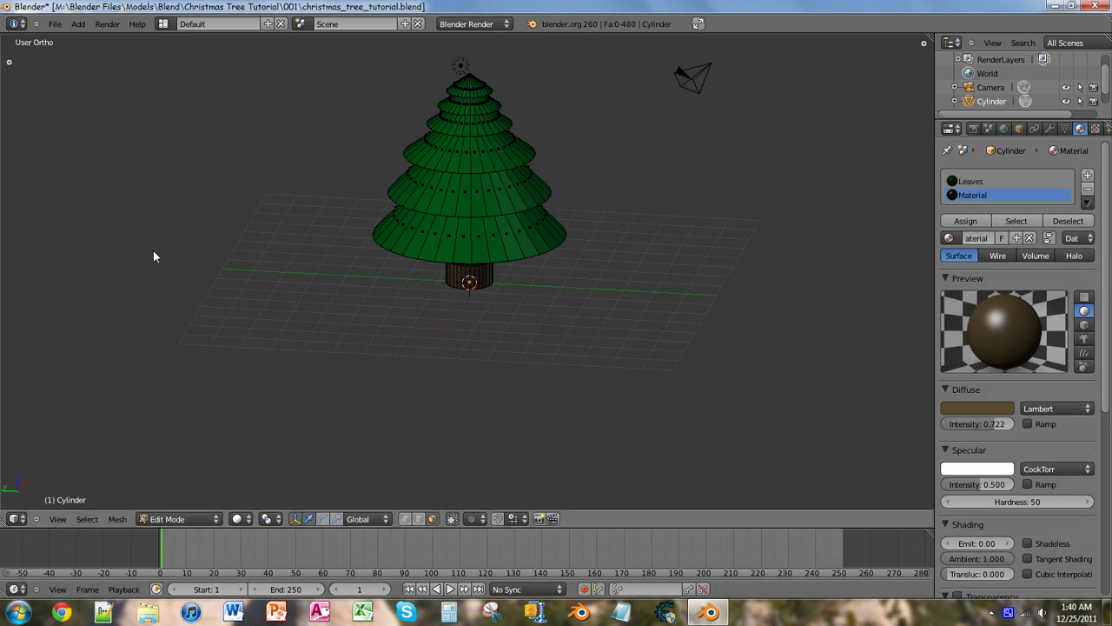
Return to Object Mode, view the finished tree from above and the side, and open the File menu
key("Tab")
middle_click_drag(519, 293, 603, 278)
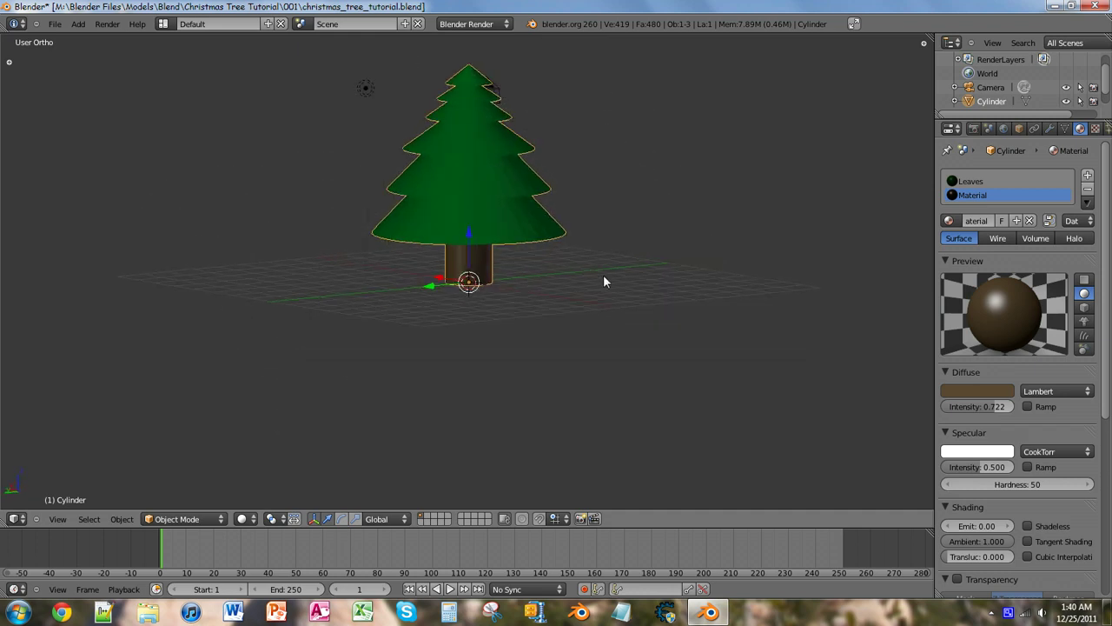
middle_click_drag(426, 320, 509, 338)
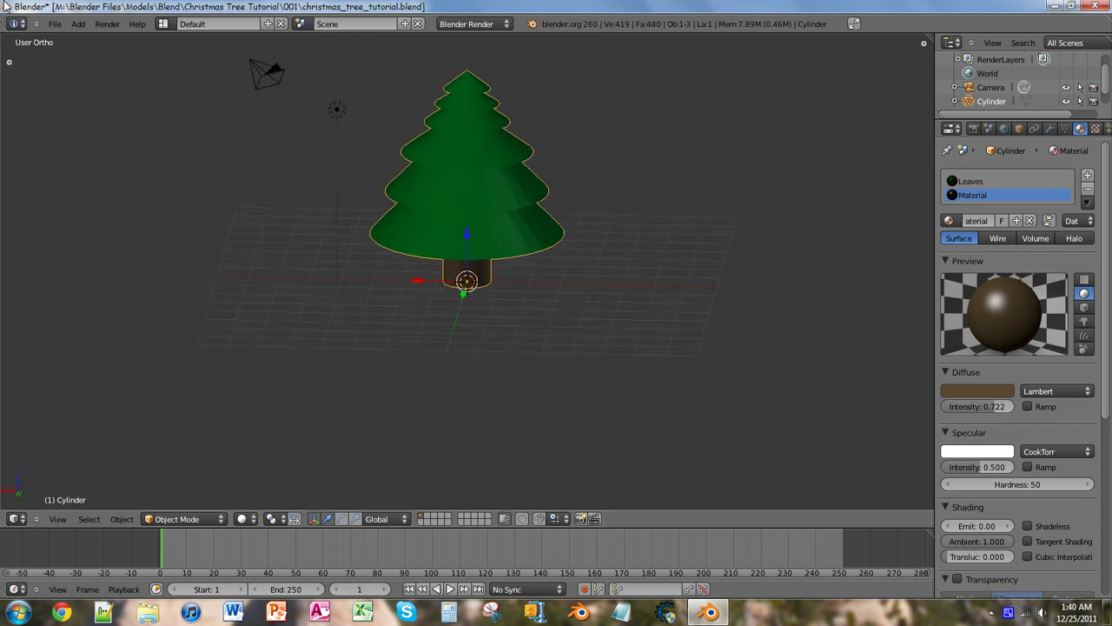
left_click(54, 24)
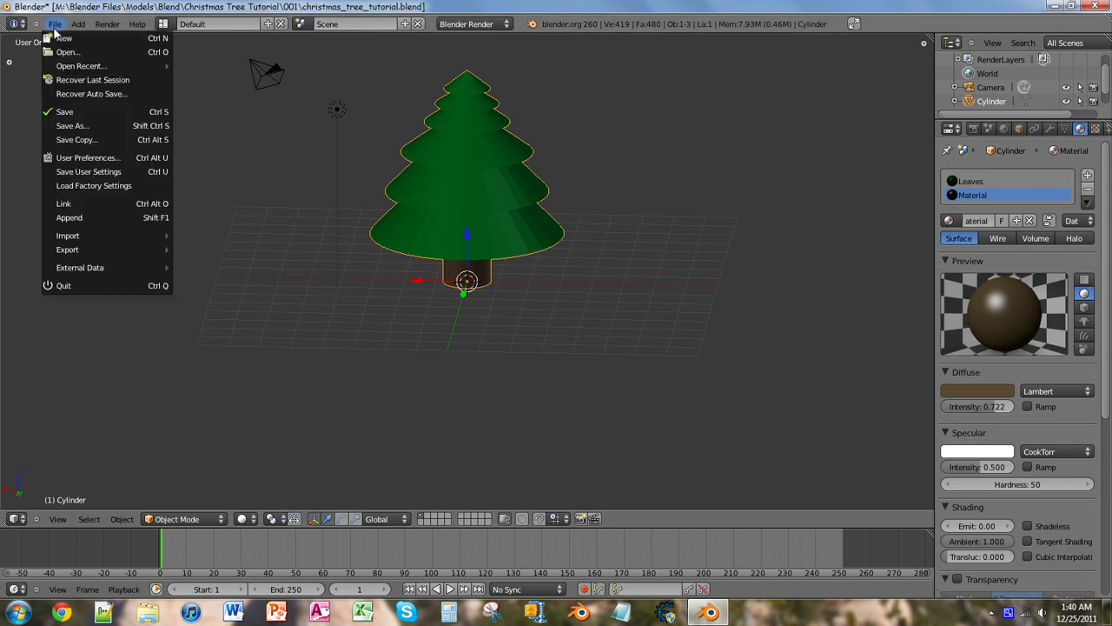
Save christmas_tree_tutorial.blend, inspect the saved tree from a side view, and stop the recording
left_click(136, 119)
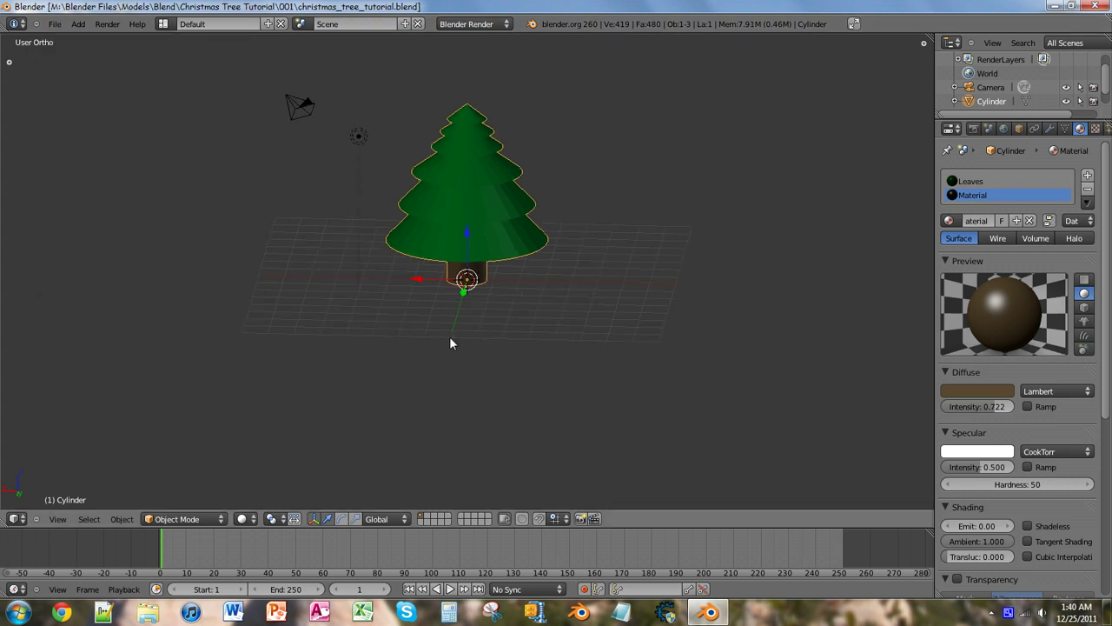
scroll(504, 330, "up", 3)
middle_click_drag(556, 326, 466, 281)
scroll(562, 293, "down", 3)
mouse_move(554, 287)
middle_mouse_down()
mouse_move(523, 285)
mouse_move(550, 284)
middle_mouse_up()
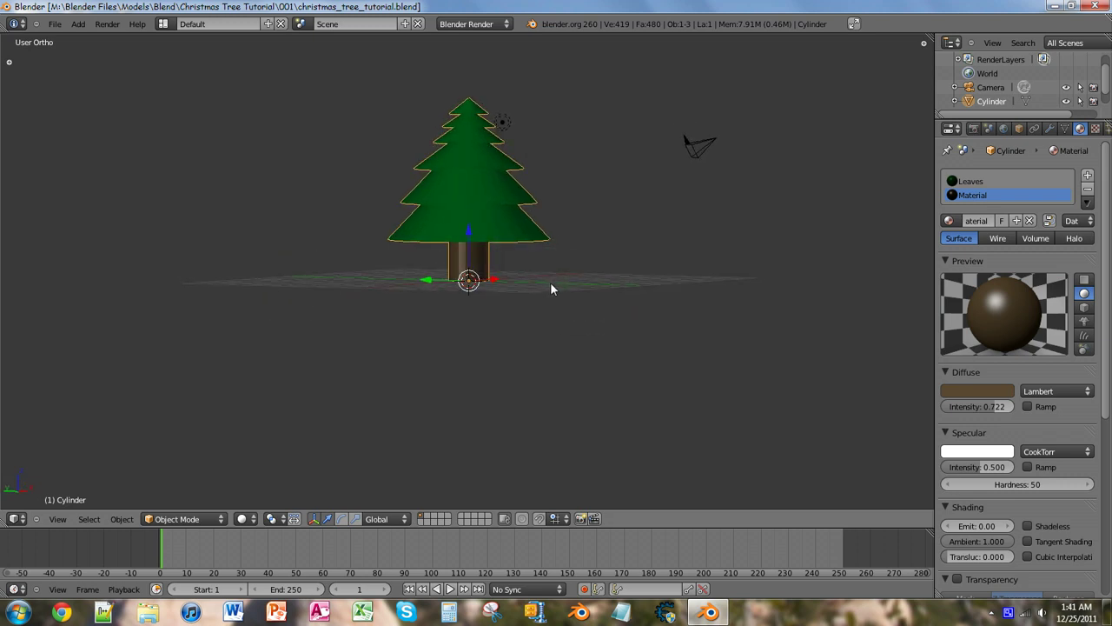
right_click(1009, 613)
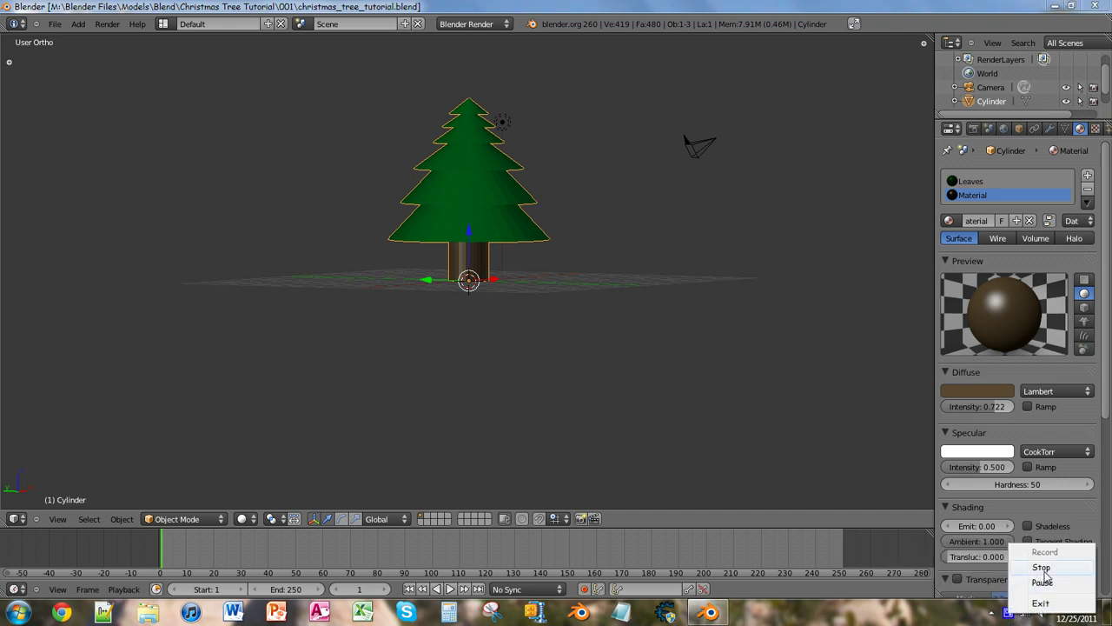